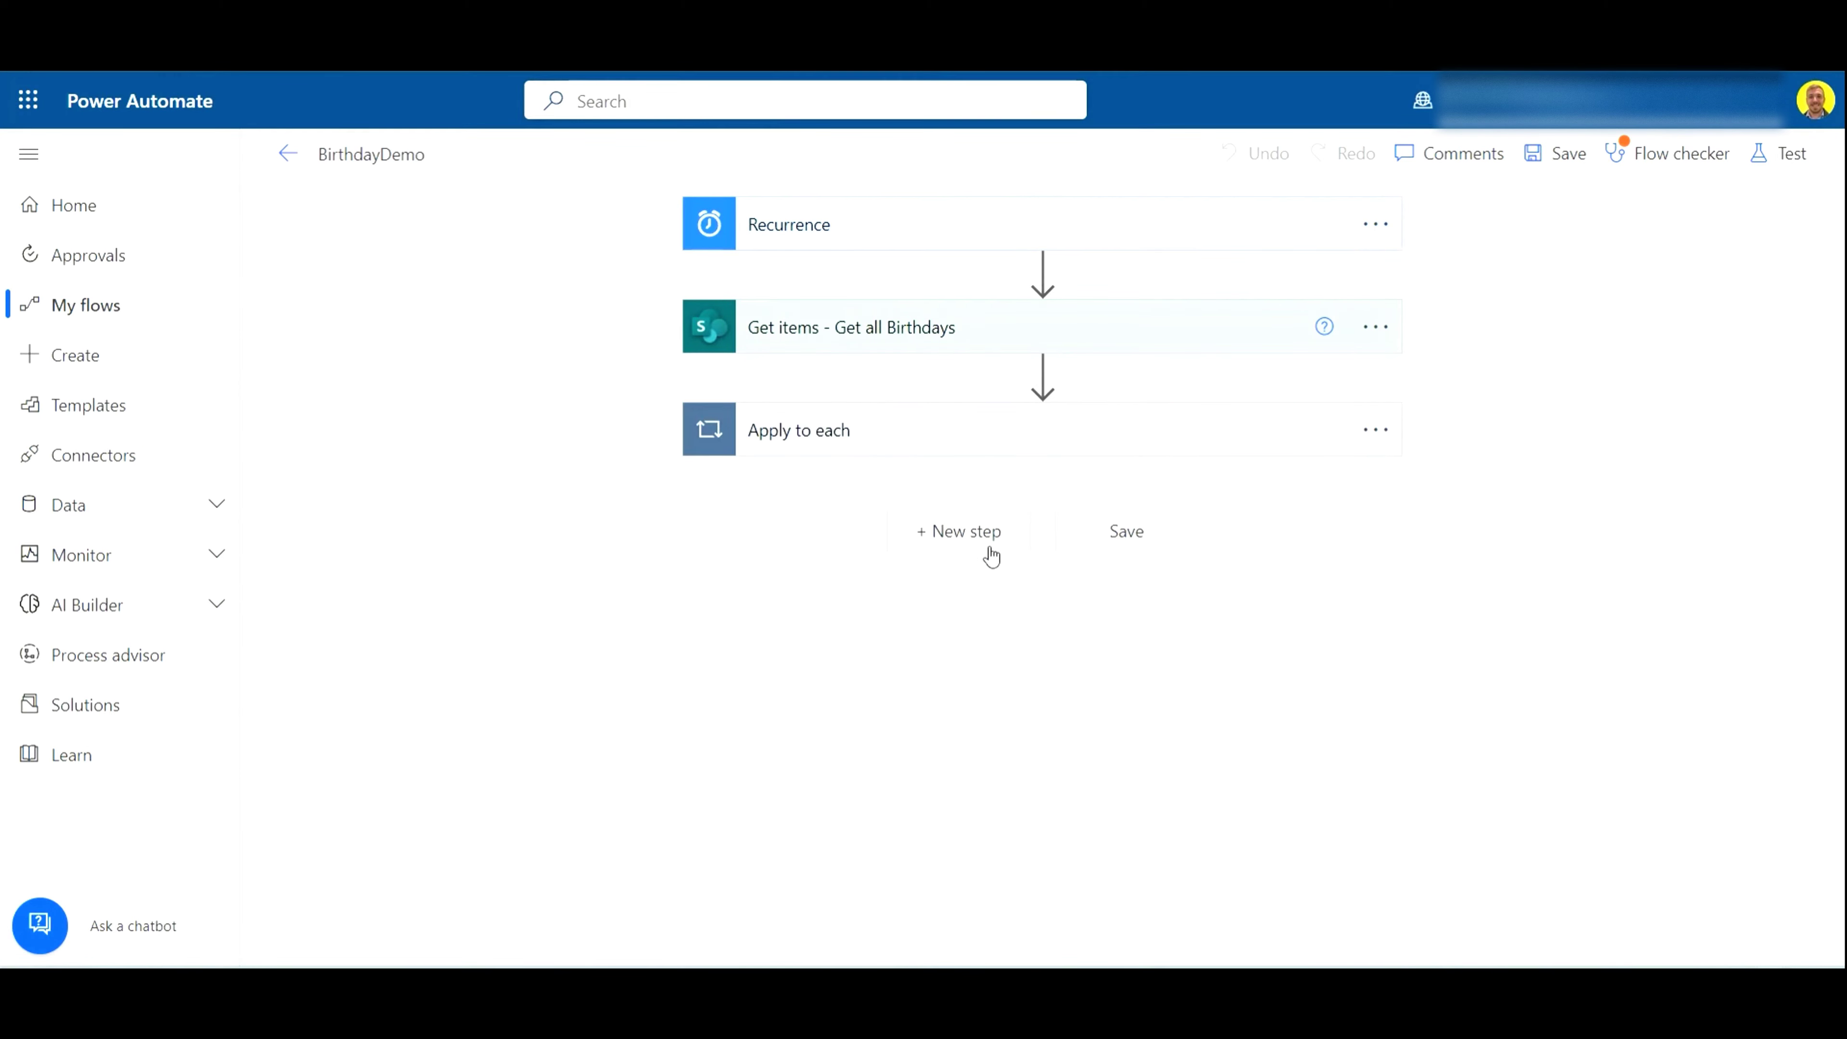
# Step: Insert an Initialize variable action between Recurrence and the Get items - Get all Birthdays action
pyautogui.click(854, 429)
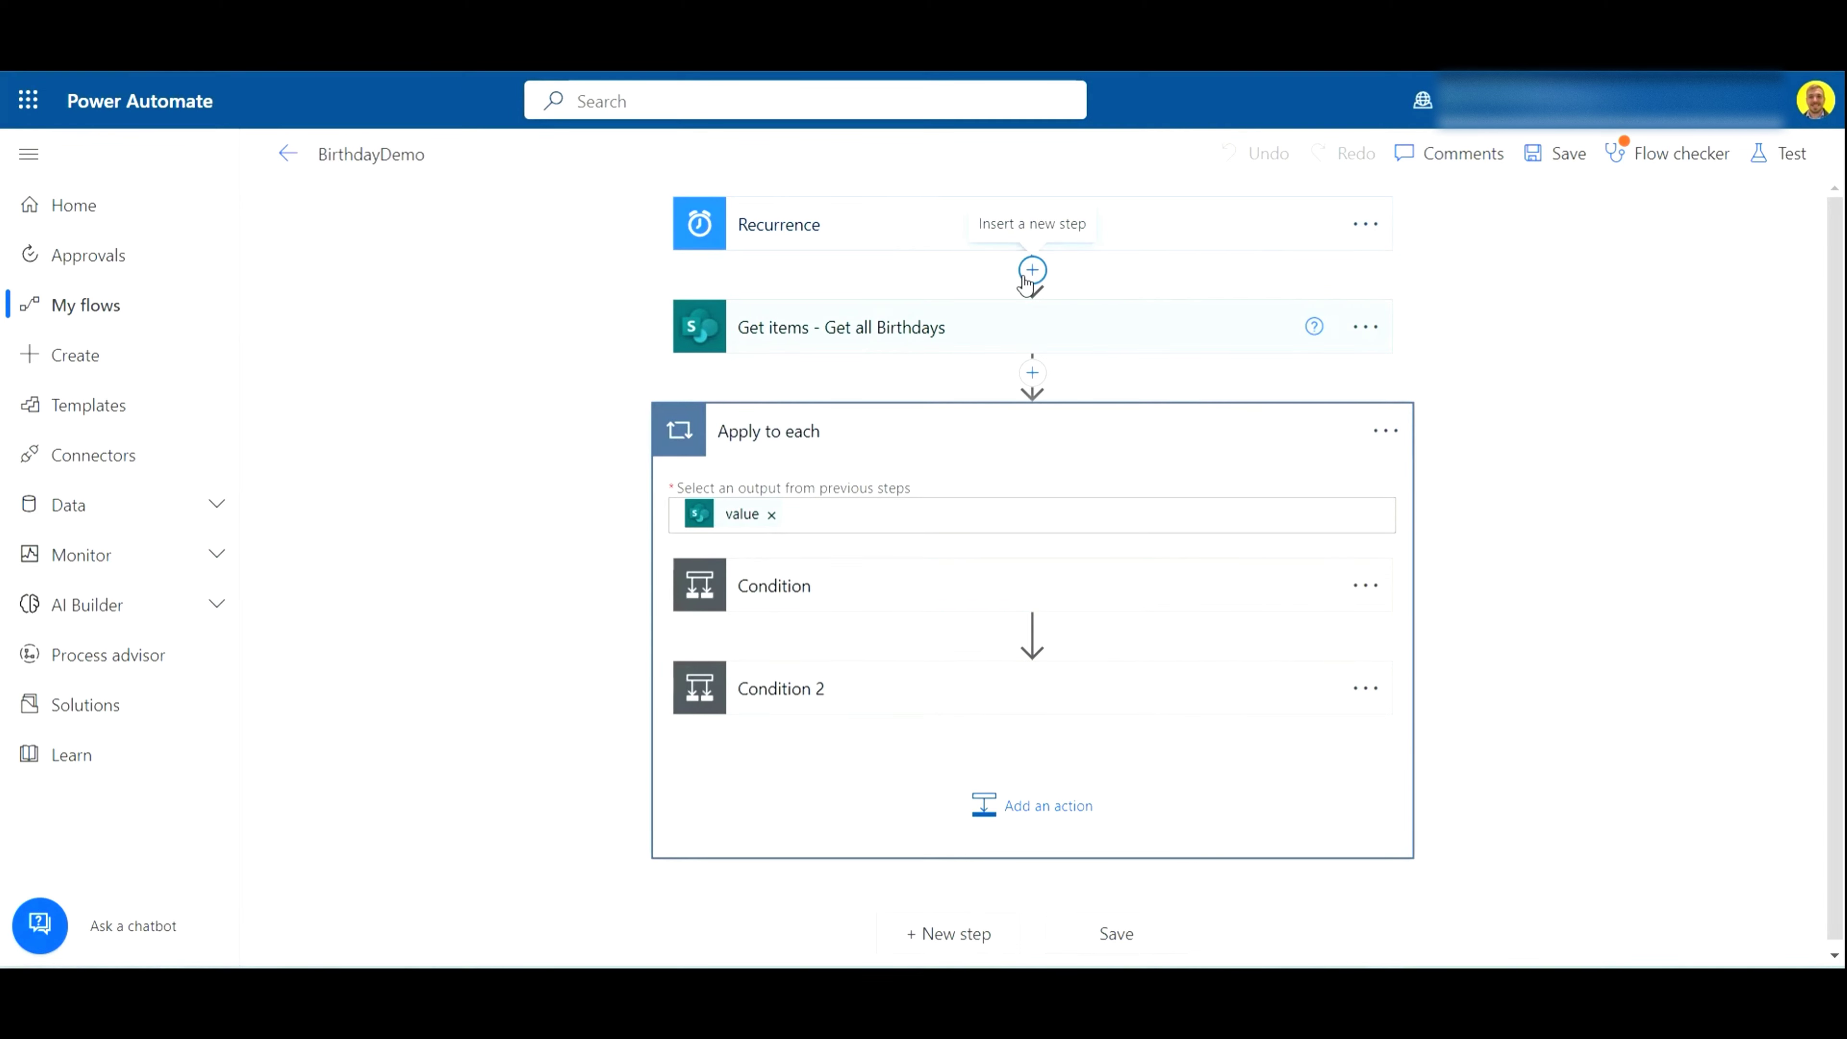
pyautogui.click(1033, 271)
pyautogui.click(1021, 307)
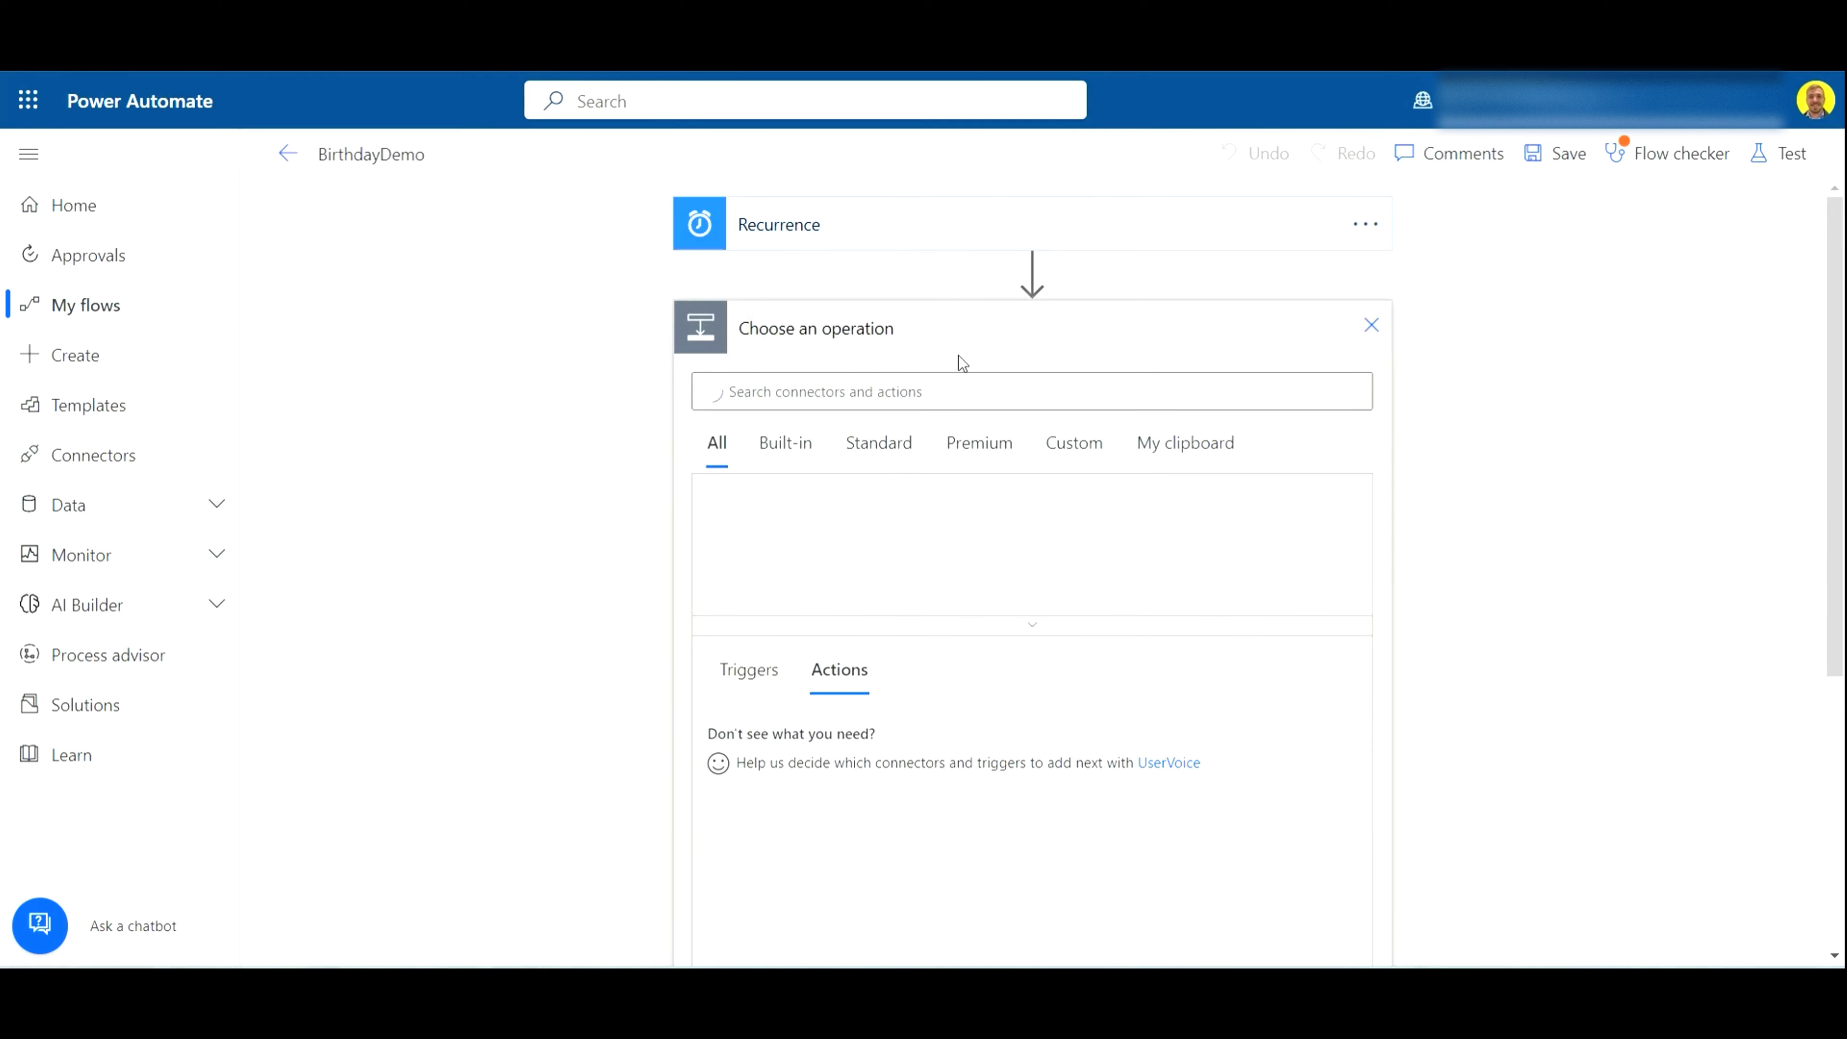
pyautogui.click(915, 388)
pyautogui.write('initialize')
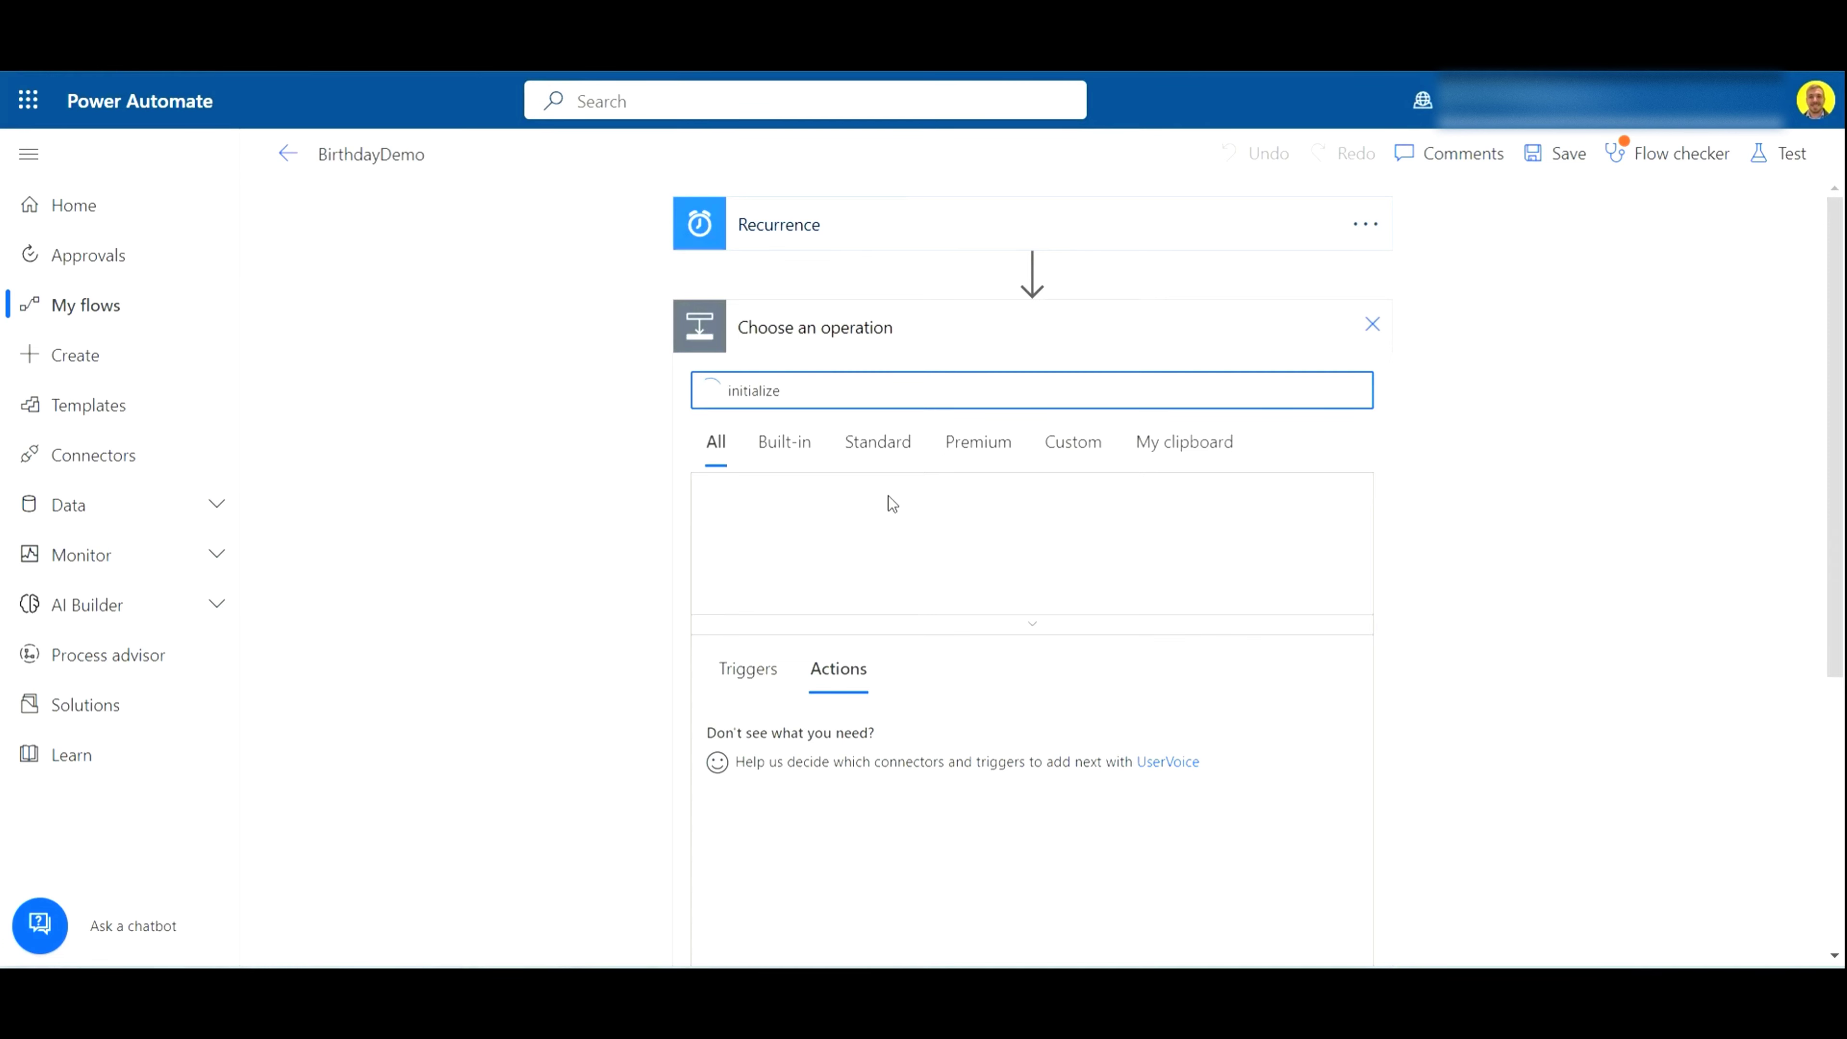
pyautogui.click(762, 740)
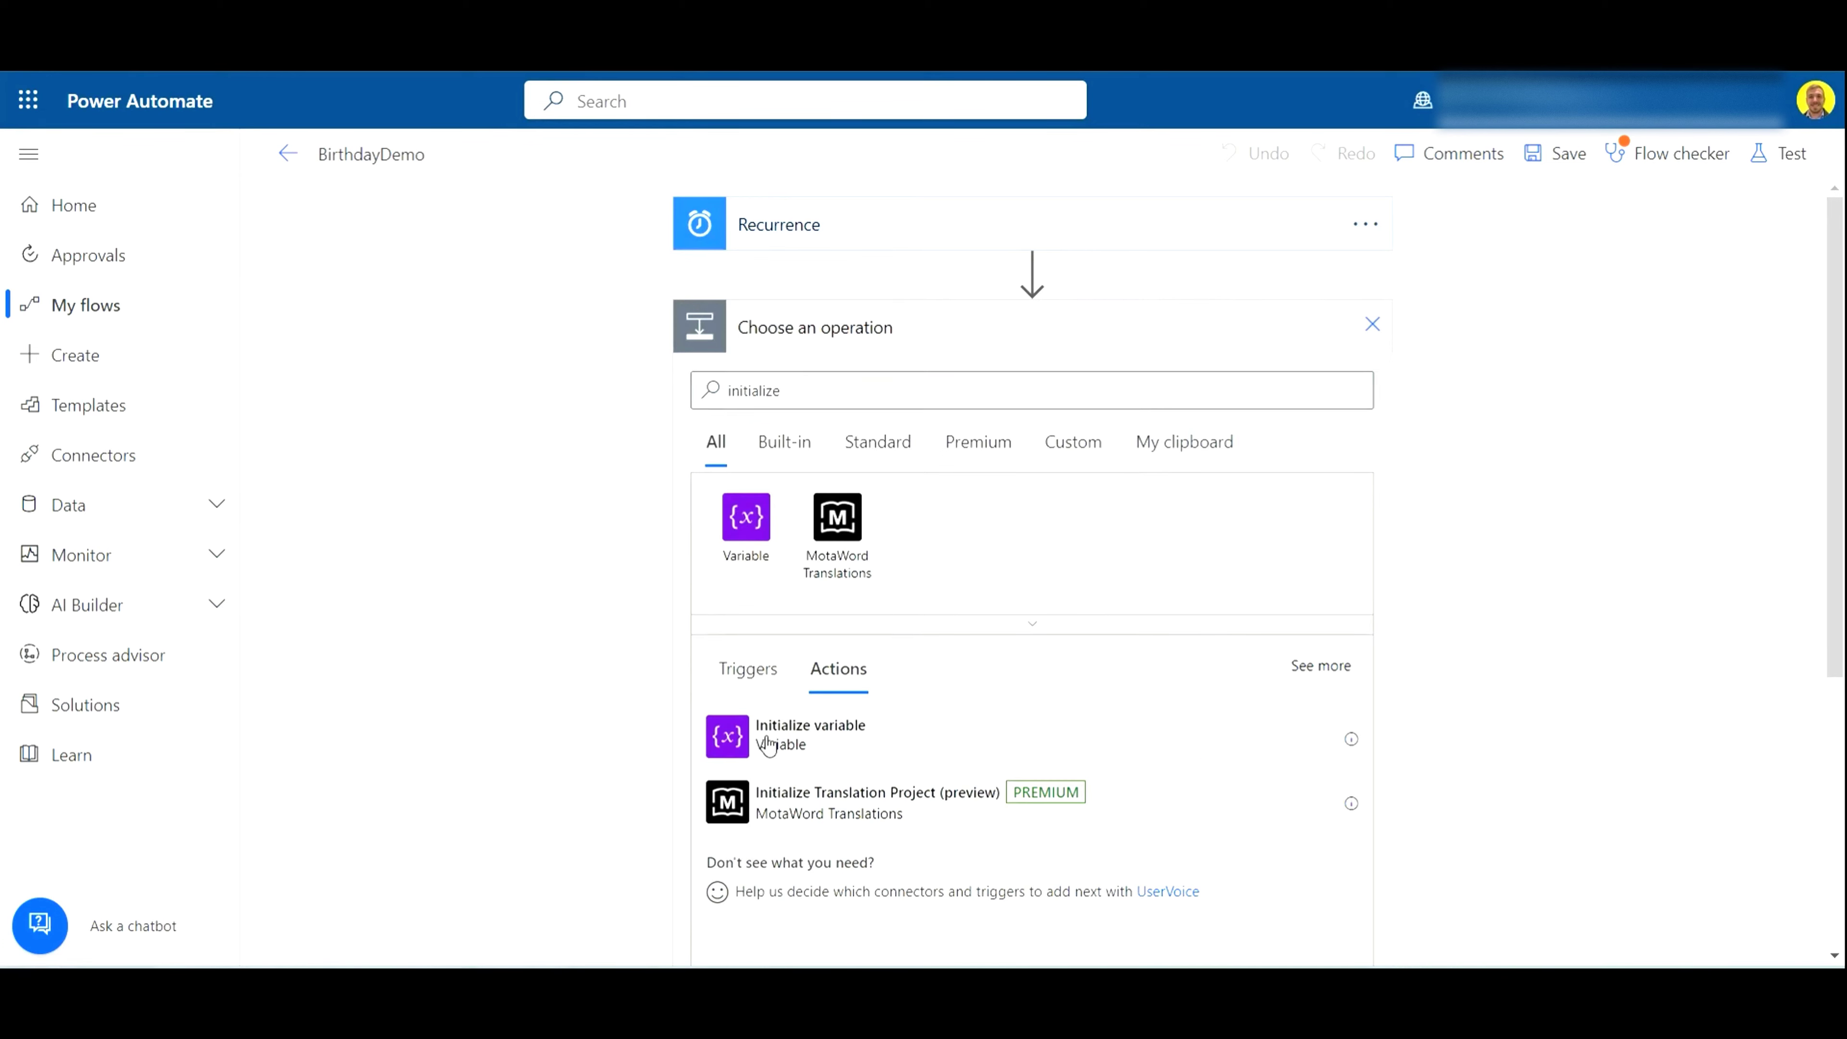
# Step: Name the new variable DateVar, set its type to String, and collapse the action
pyautogui.click(1003, 380)
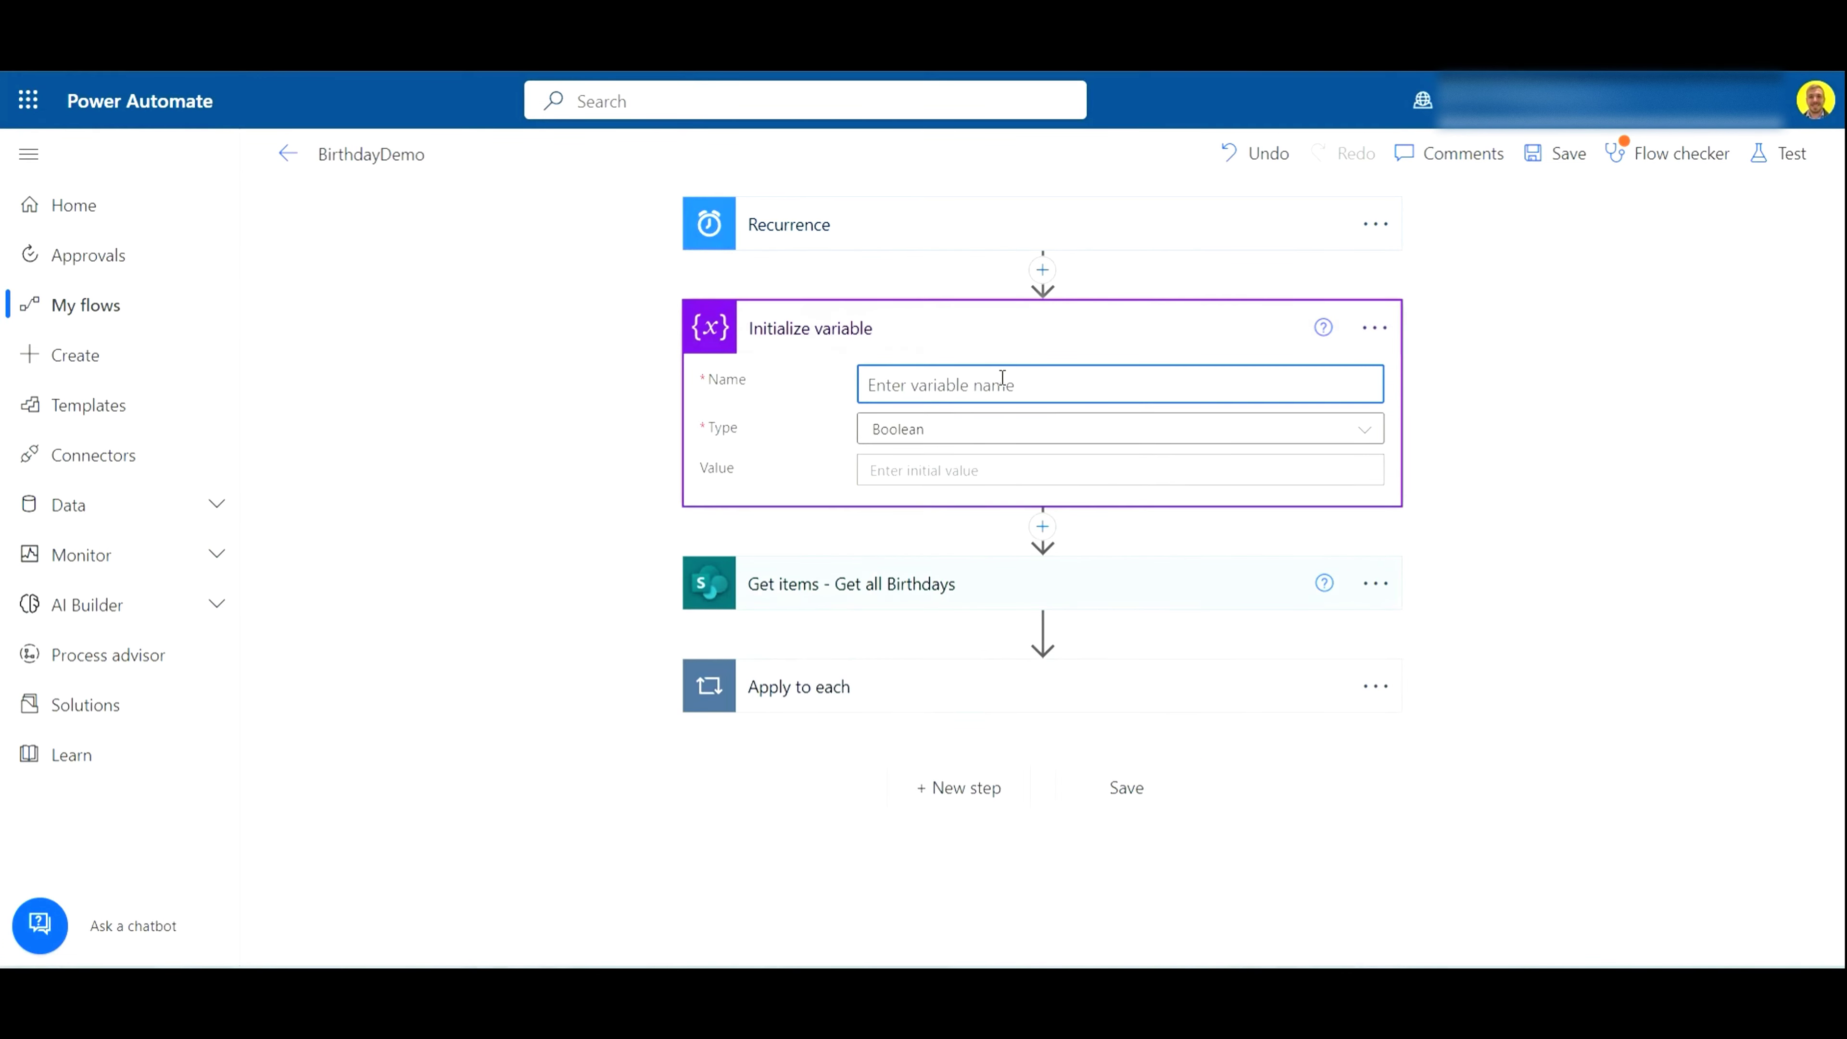
pyautogui.write('DateVar')
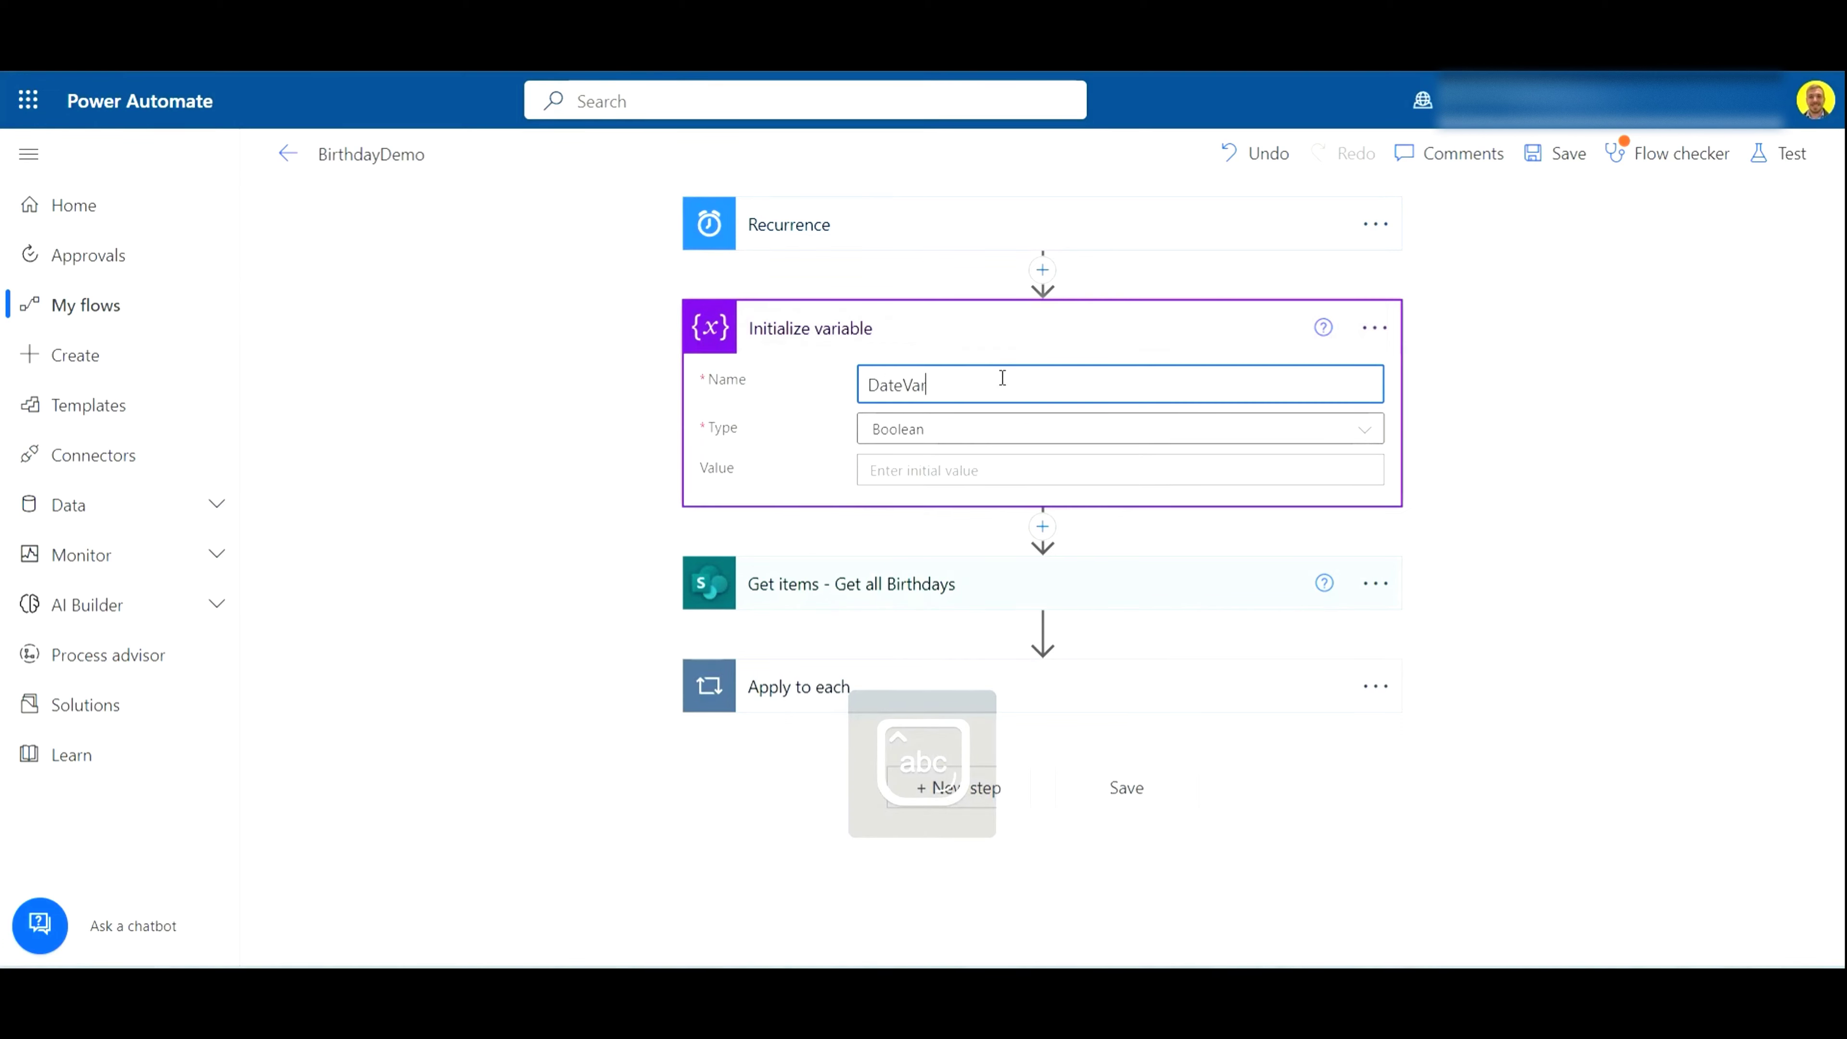
pyautogui.click(1002, 428)
pyautogui.click(902, 595)
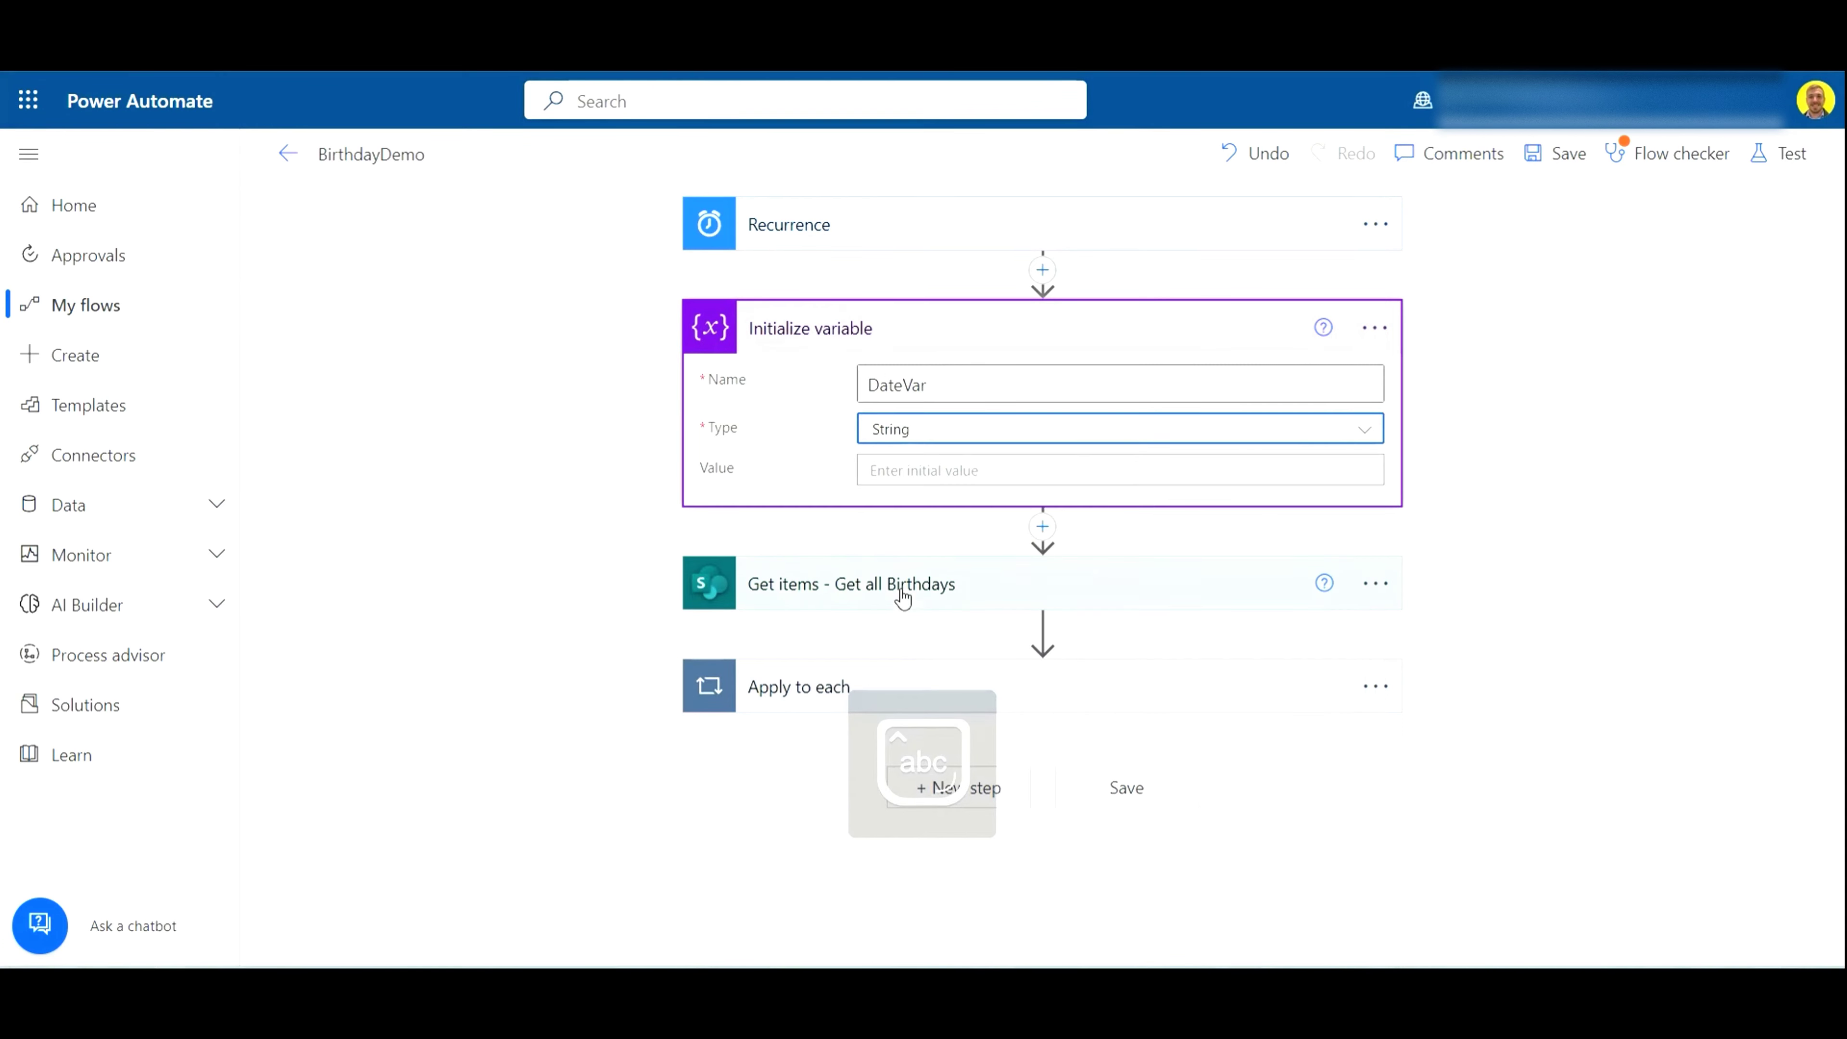
pyautogui.click(1043, 338)
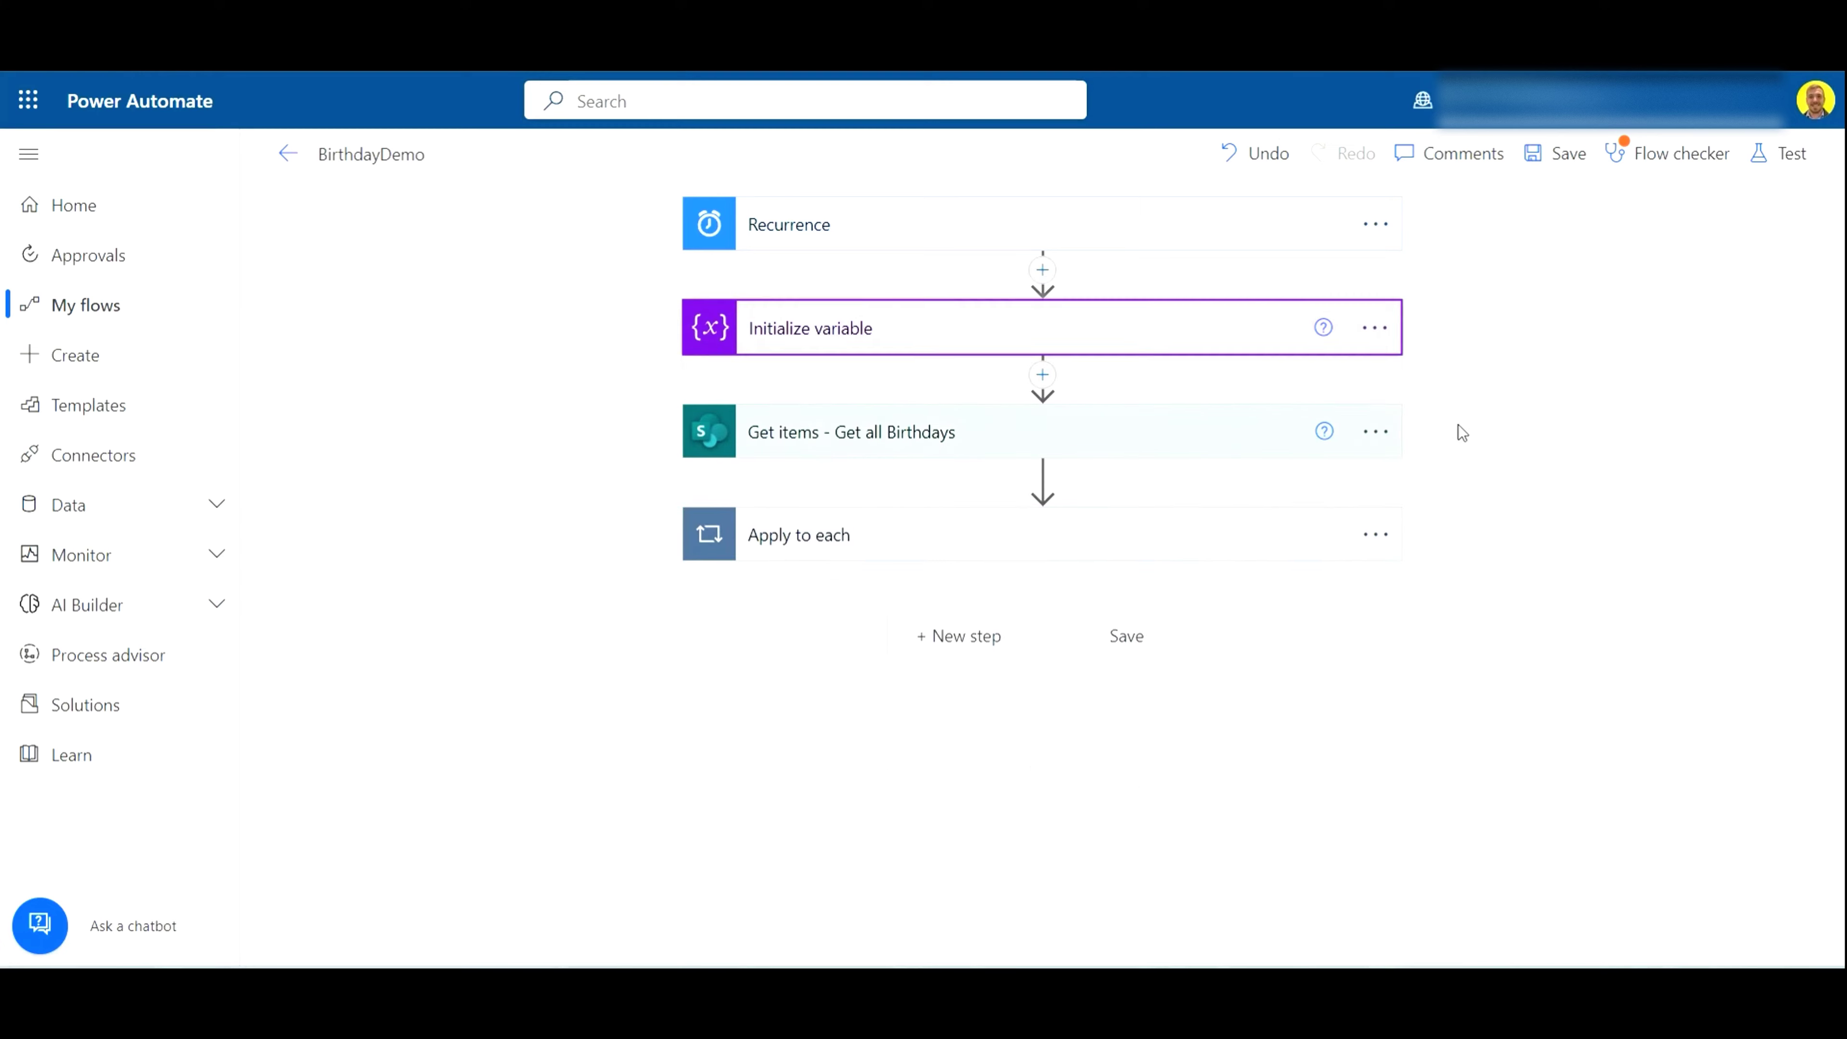
# Step: Add a Set variable action after the Teams message in the If yes branch of Condition 2
pyautogui.click(873, 536)
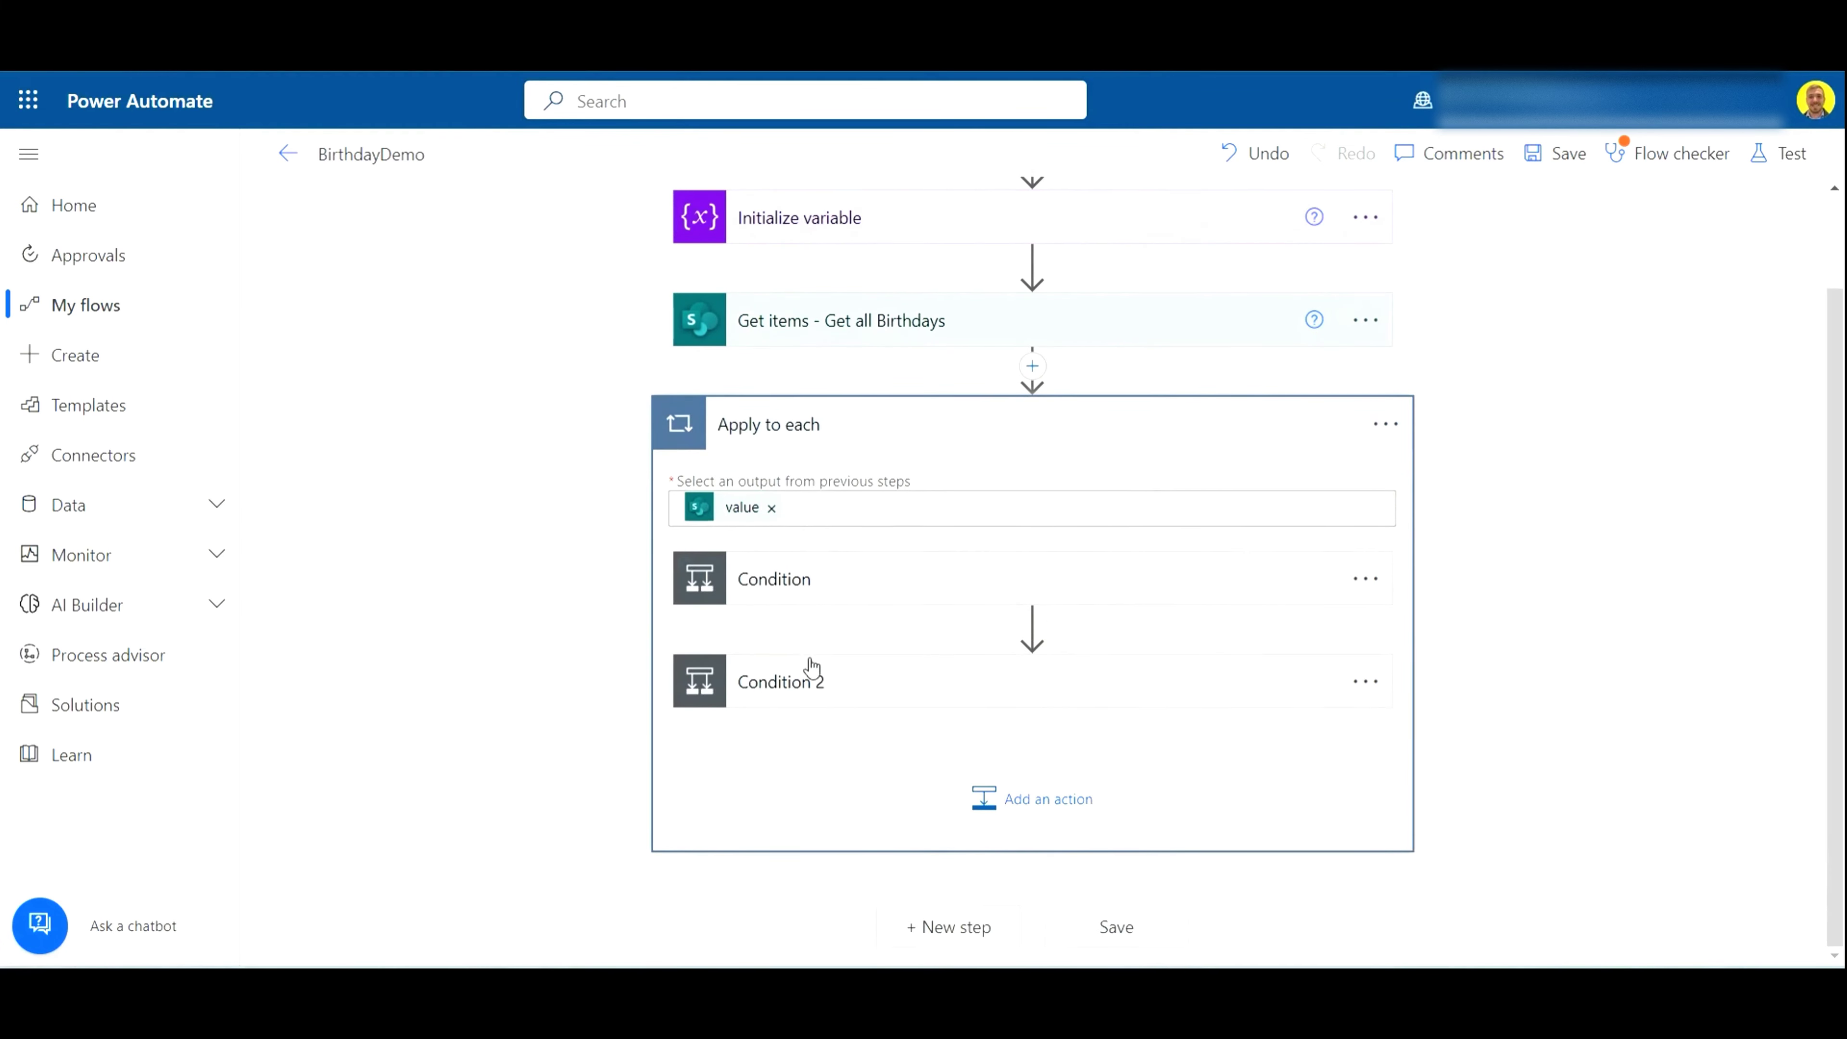
pyautogui.click(821, 678)
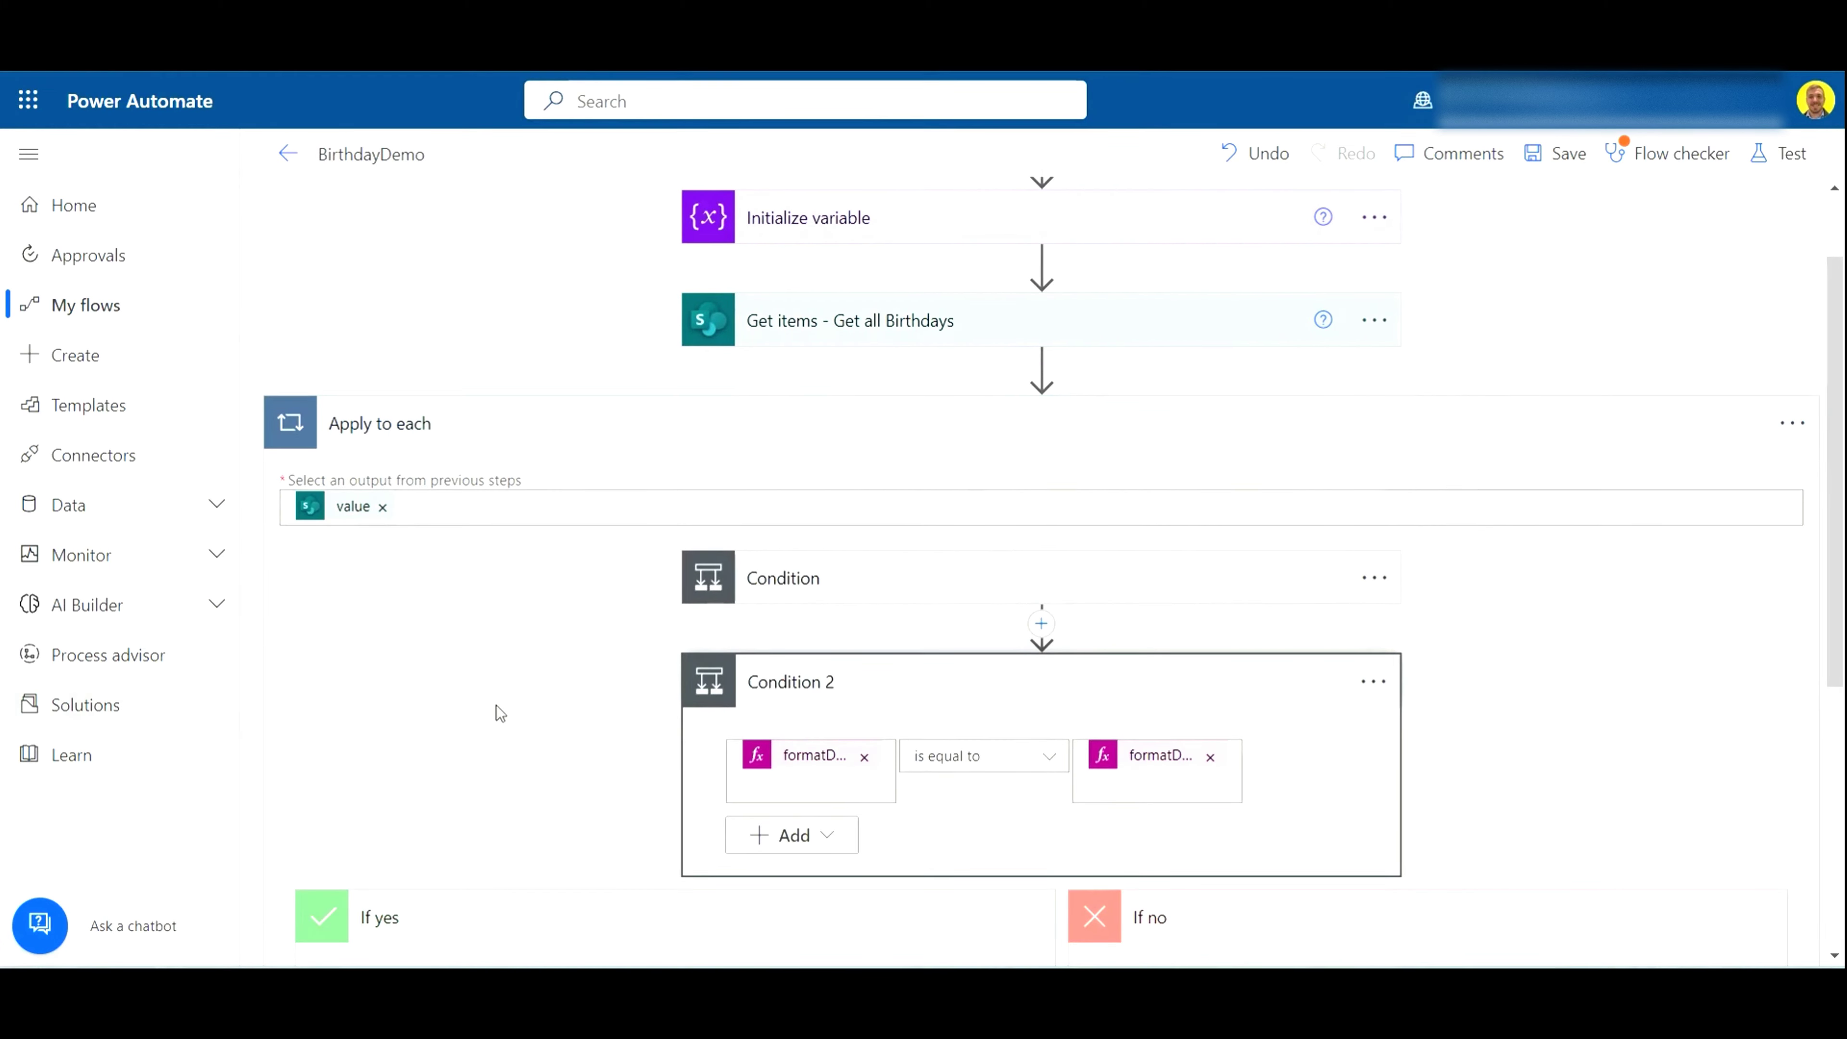
pyautogui.scroll(-5, 506, 696)
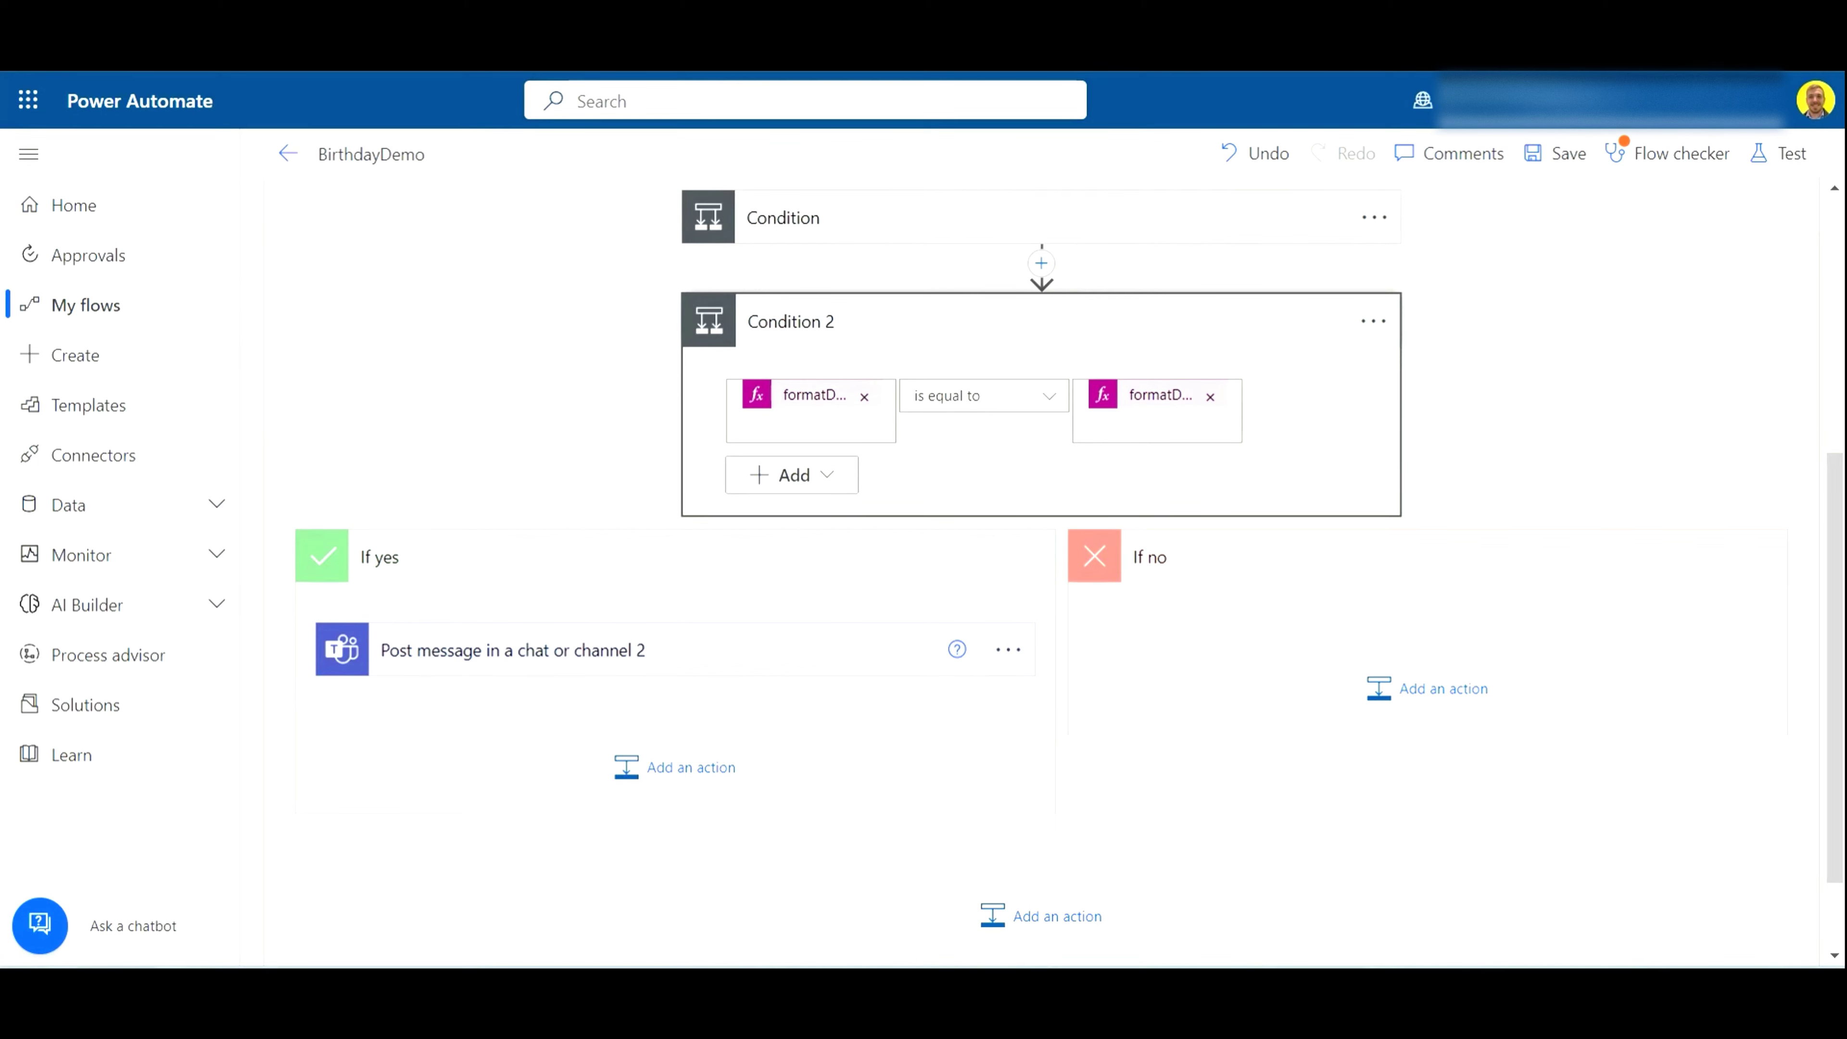
pyautogui.scroll(-2, 750, 586)
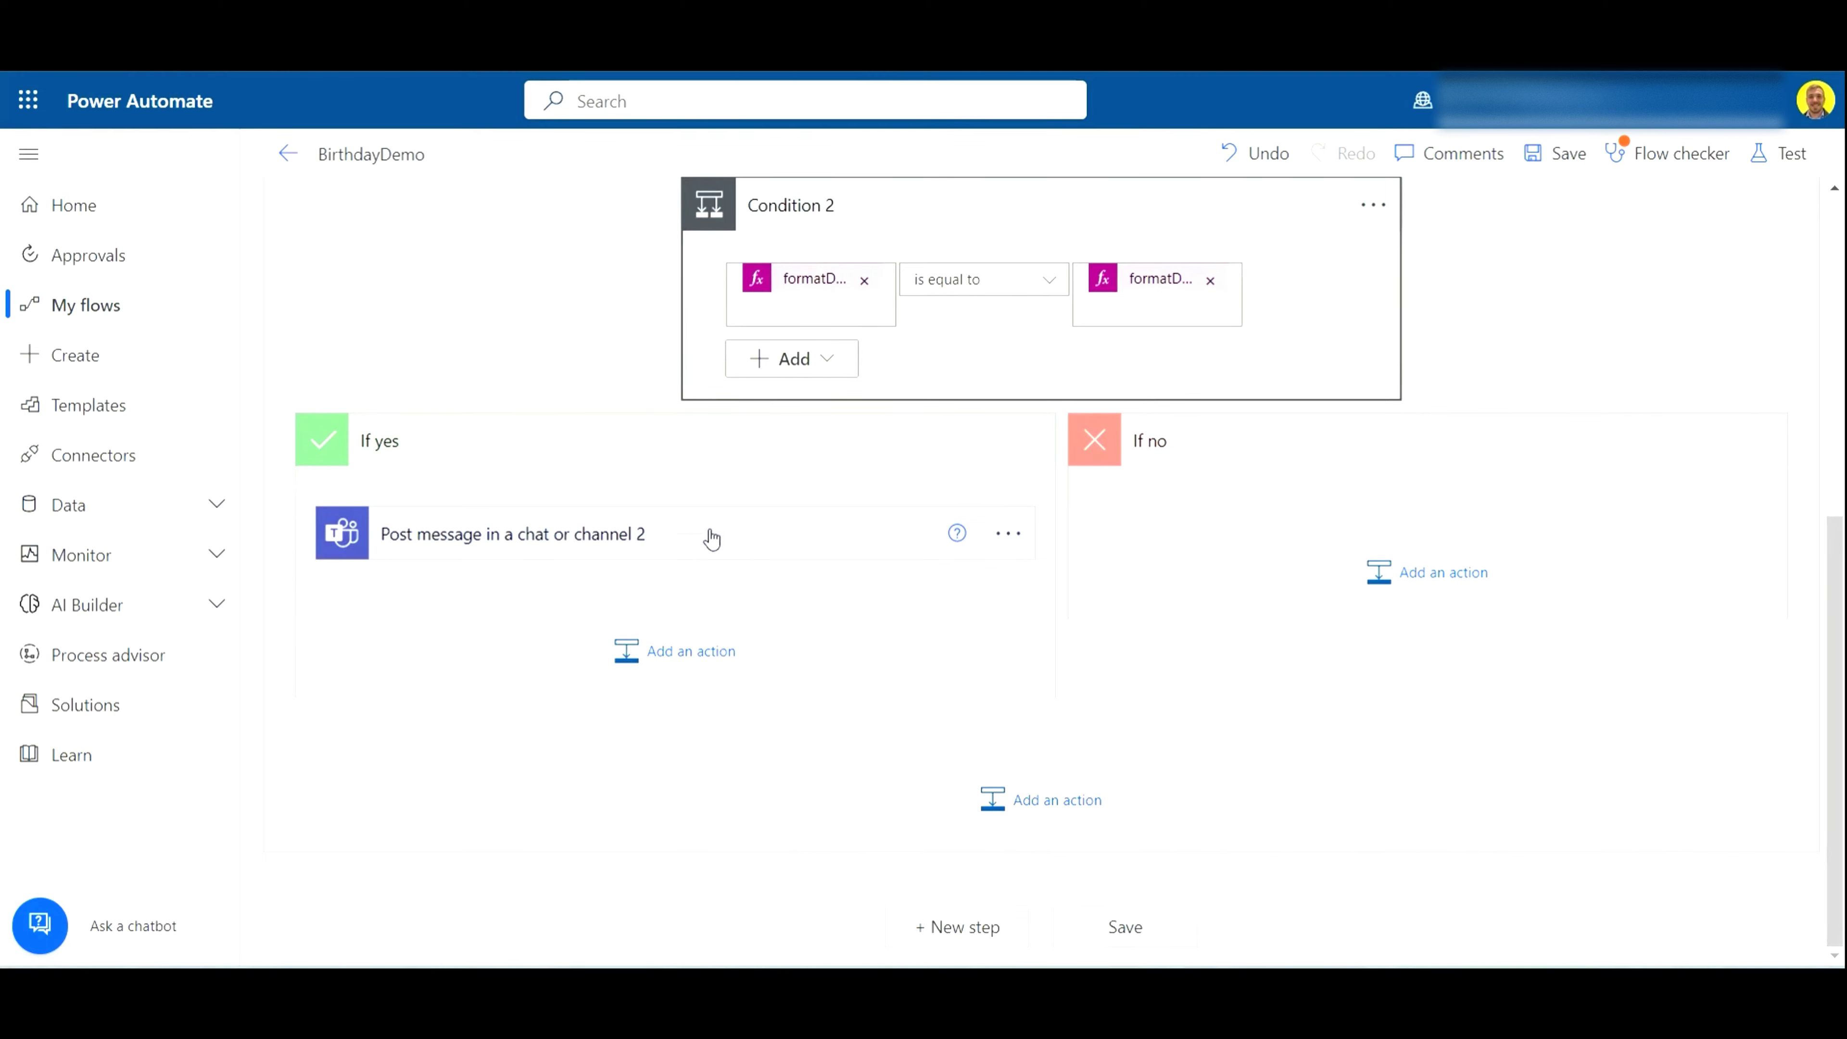
pyautogui.click(689, 651)
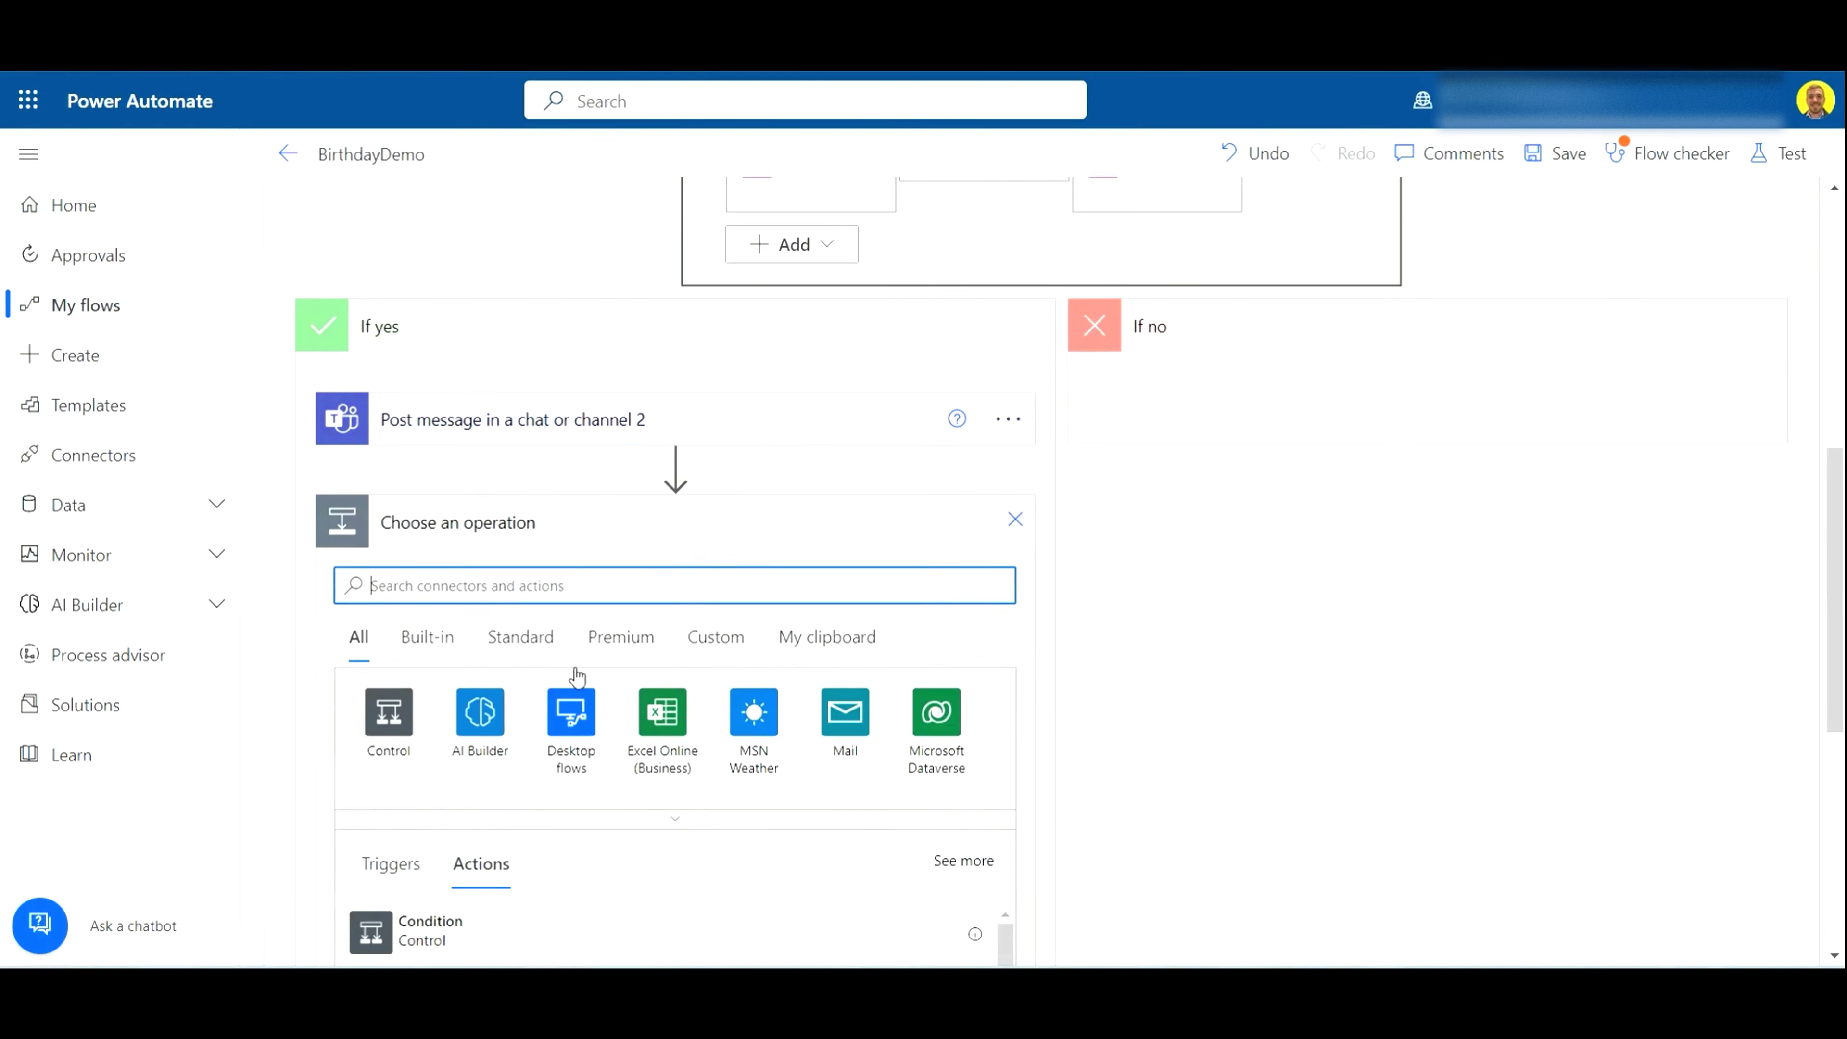
pyautogui.write('set variable')
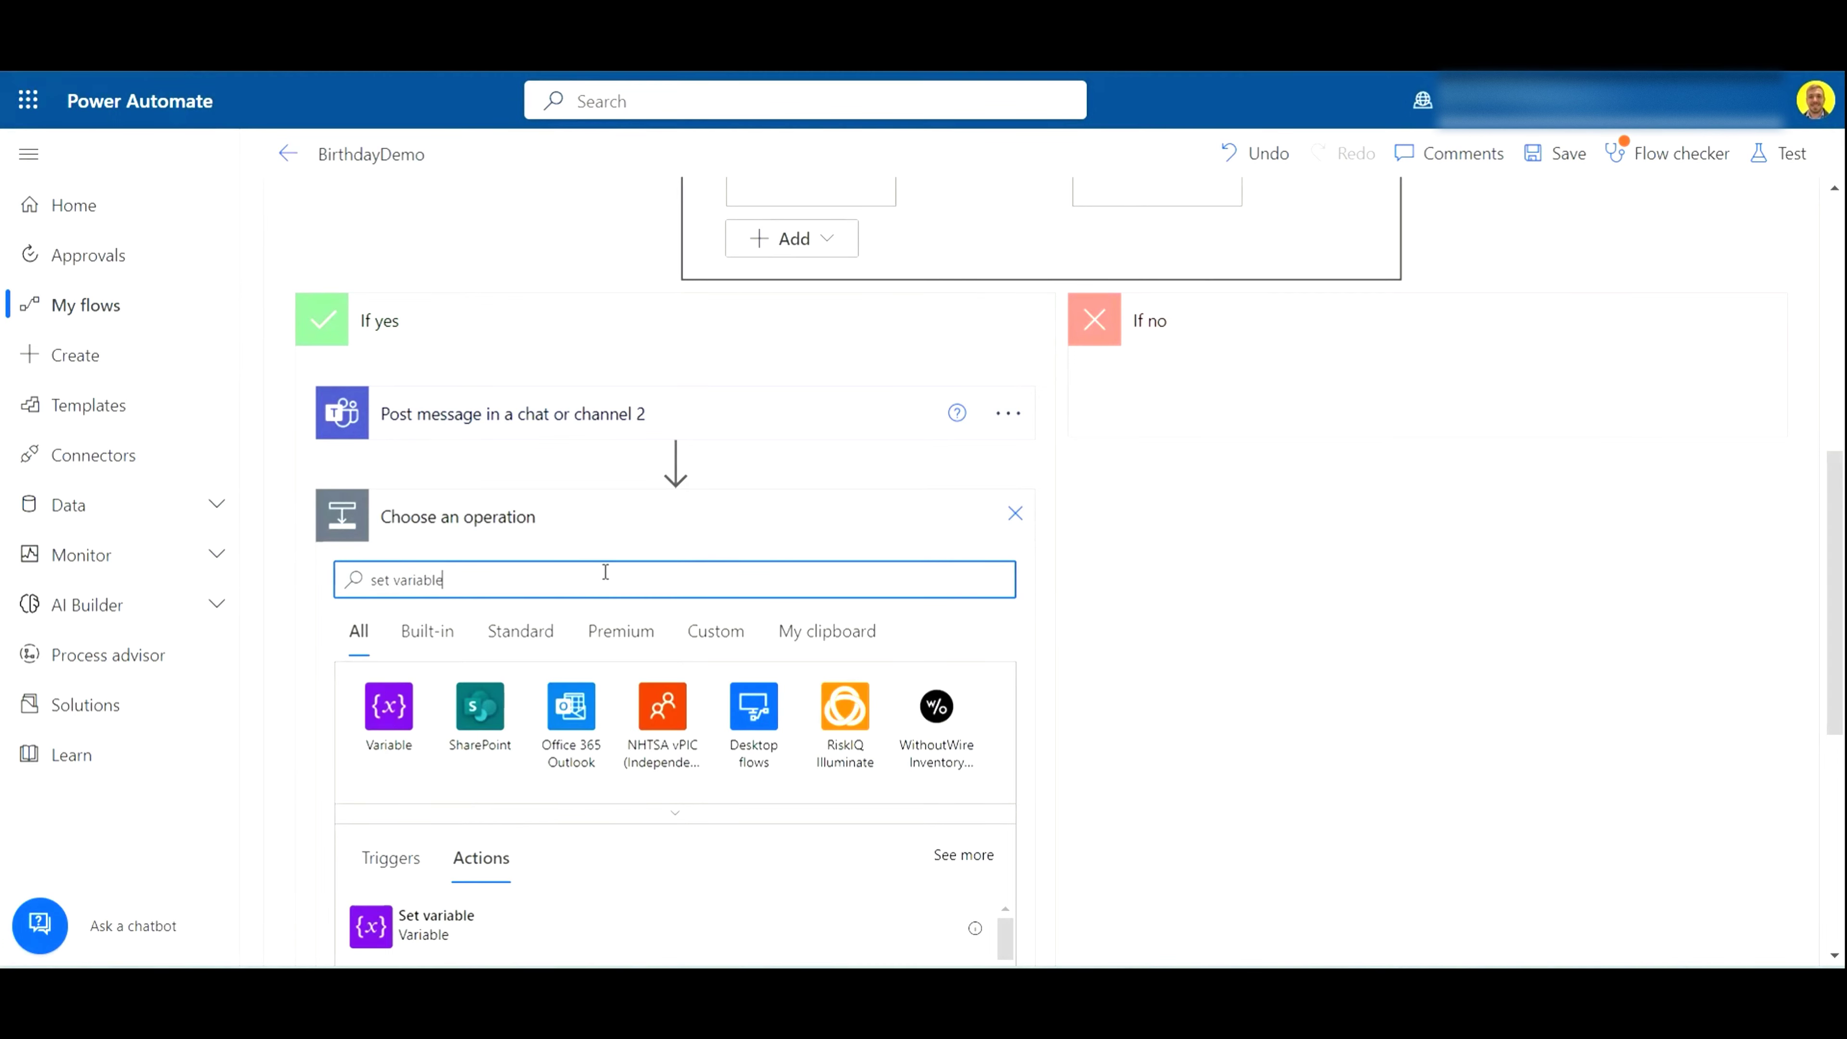
pyautogui.click(458, 920)
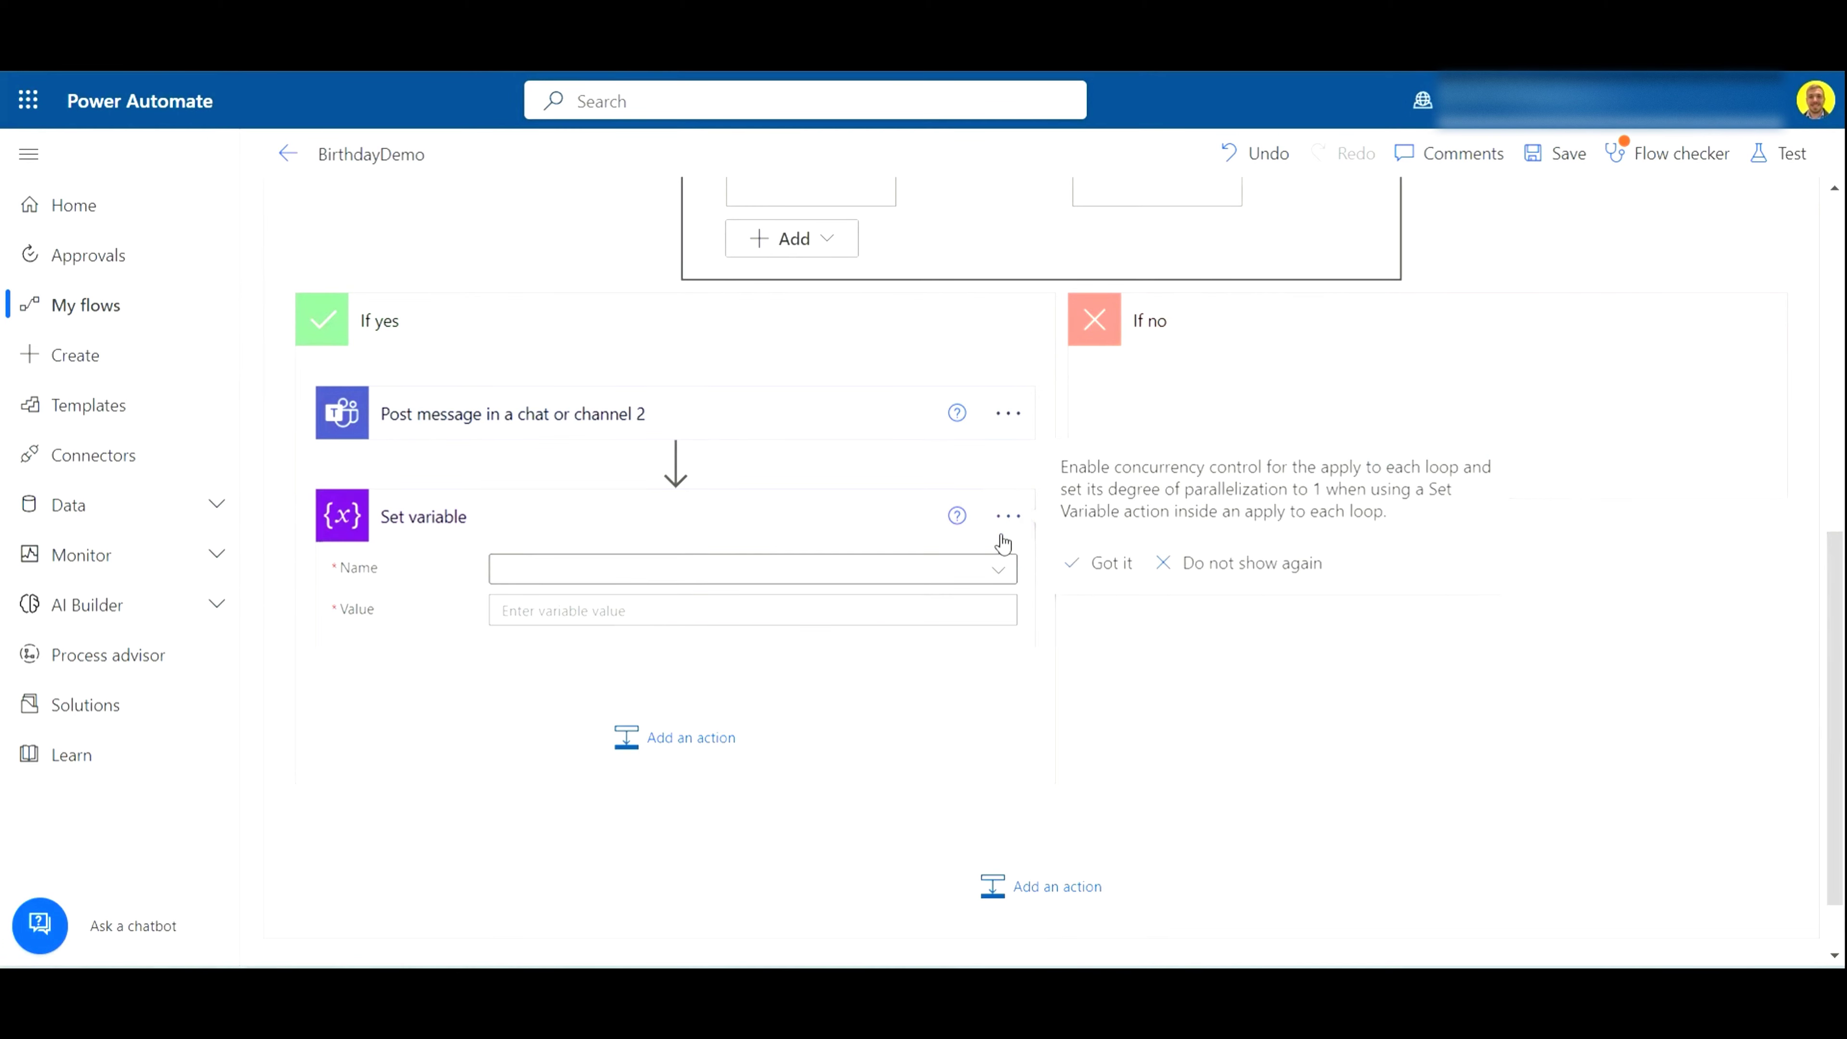
# Step: Extend the Initialize variable action's name with a description saying that it initializes the Date Variable
pyautogui.scroll(10, 837, 553)
pyautogui.click(1384, 339)
pyautogui.click(1476, 409)
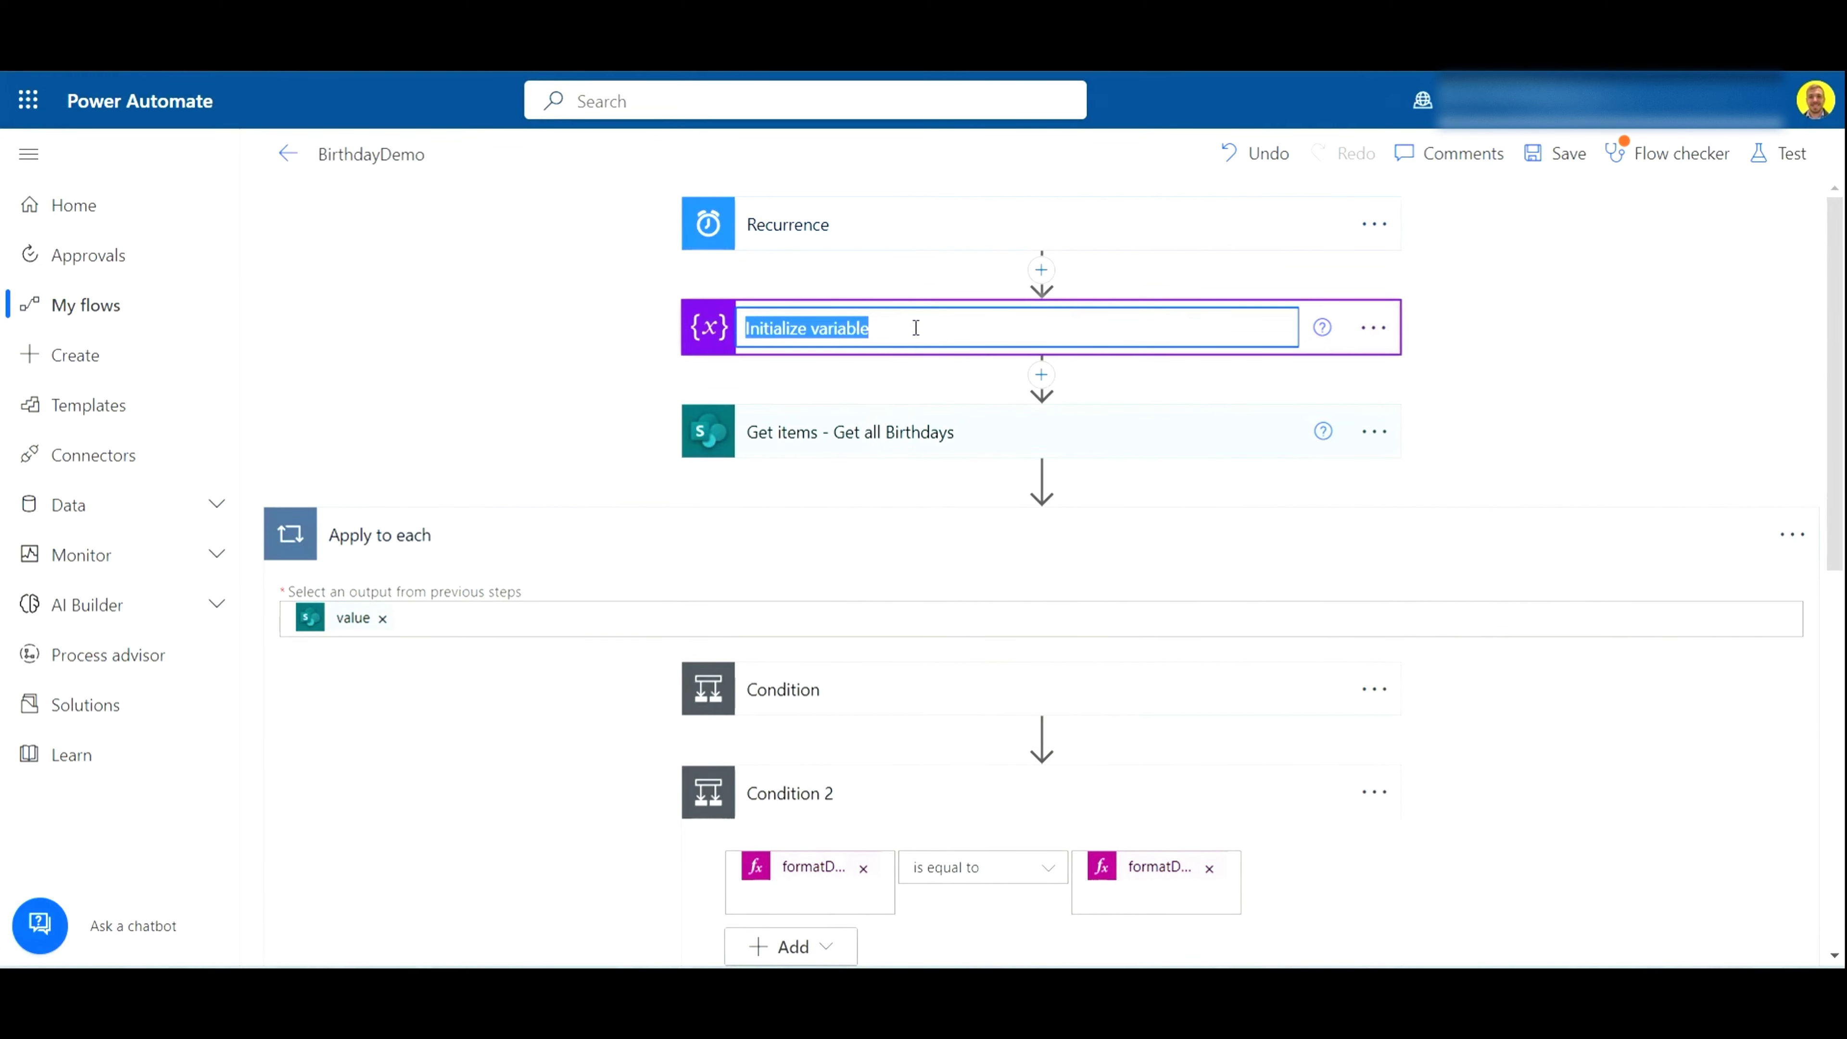
pyautogui.click(916, 328)
pyautogui.write('- Initi')
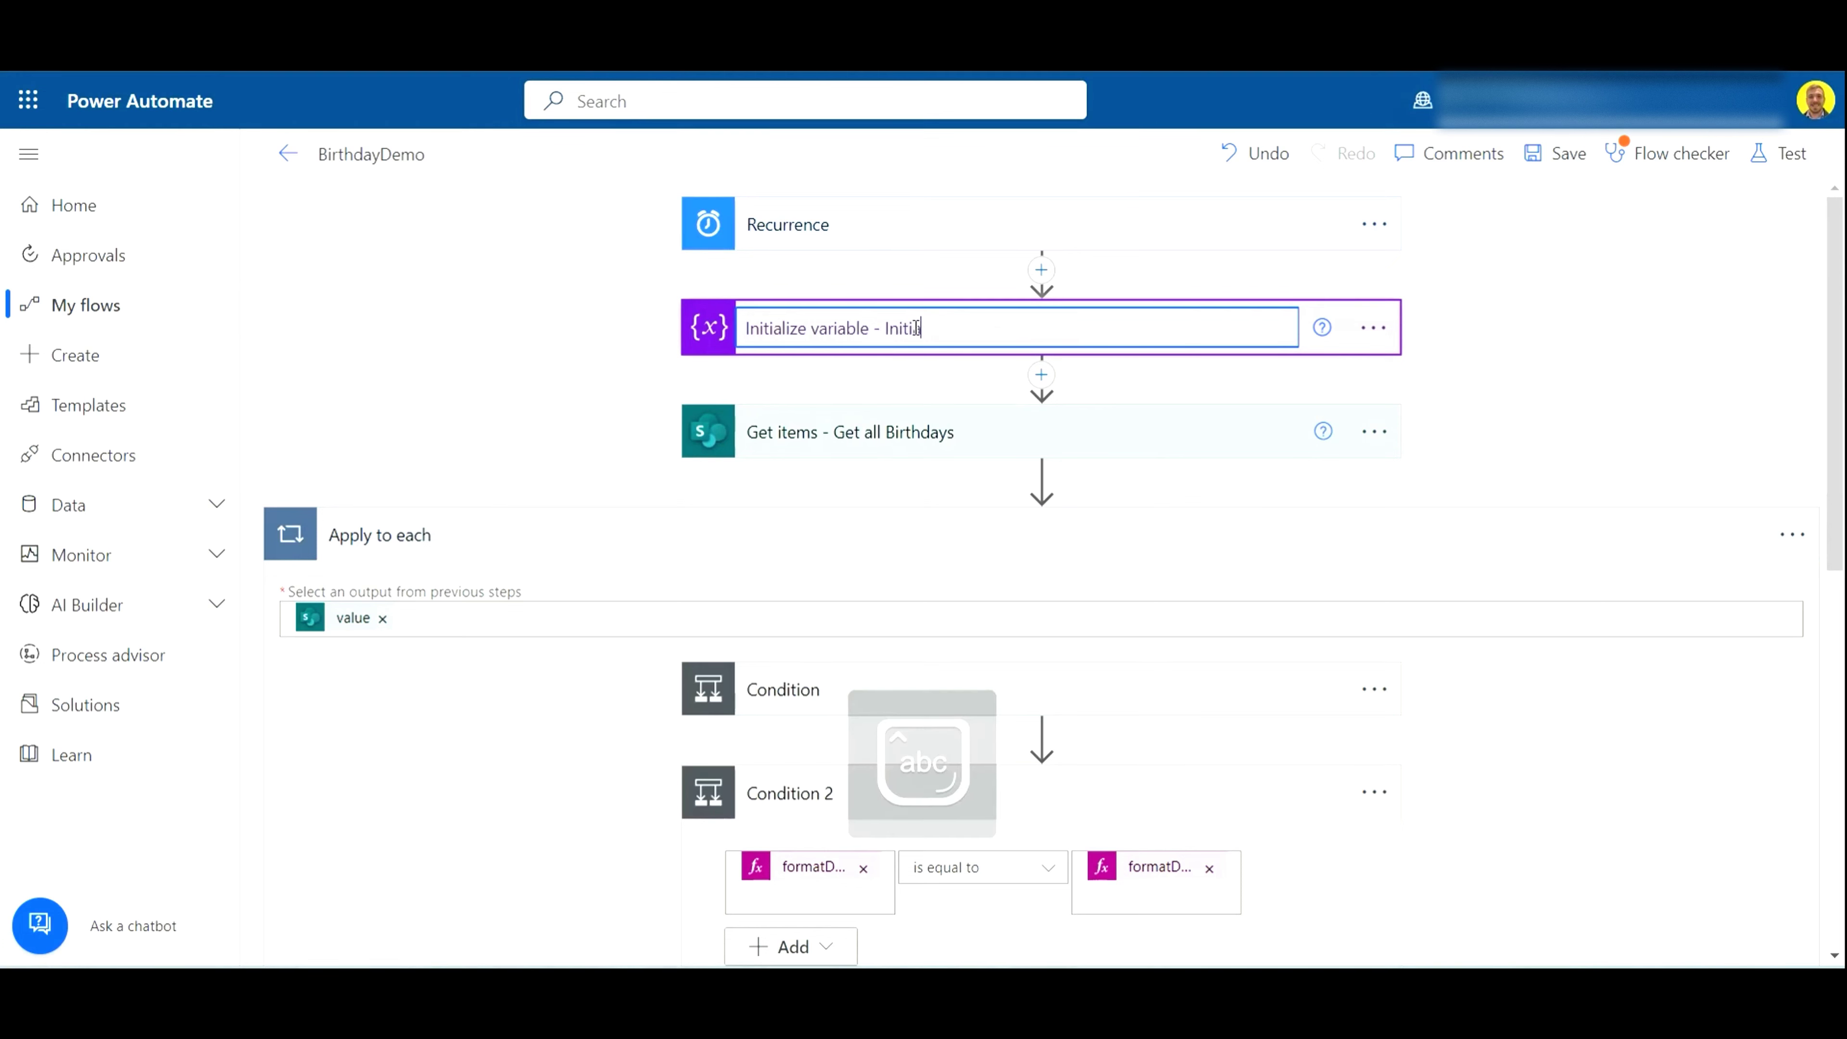
pyautogui.write('Date Variable')
pyautogui.click(1584, 336)
# Step: Rename the Set variable action "Set variable - Set Date Variable" and choose DateVar as the variable it sets
pyautogui.scroll(-10, 1139, 408)
pyautogui.click(1008, 501)
pyautogui.click(1109, 582)
pyautogui.click(580, 507)
pyautogui.write('- Set Date Var')
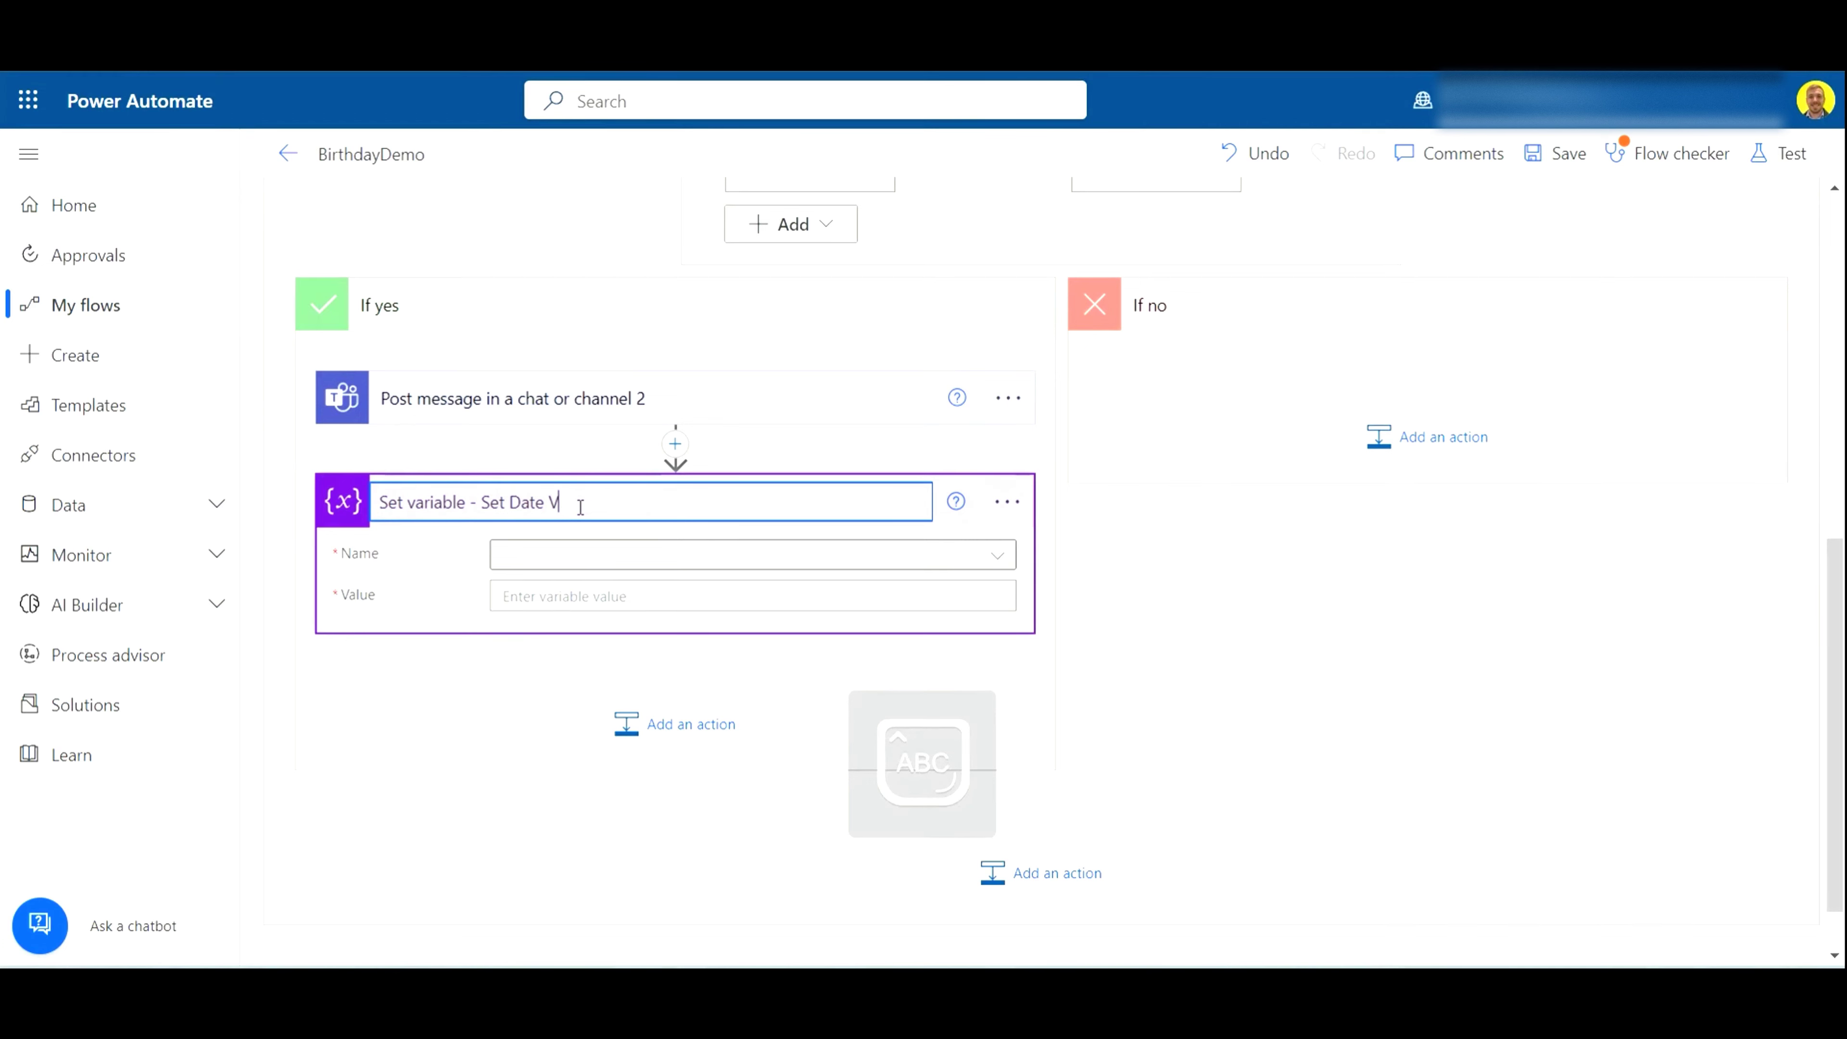
pyautogui.click(1155, 545)
pyautogui.click(800, 557)
pyautogui.click(539, 636)
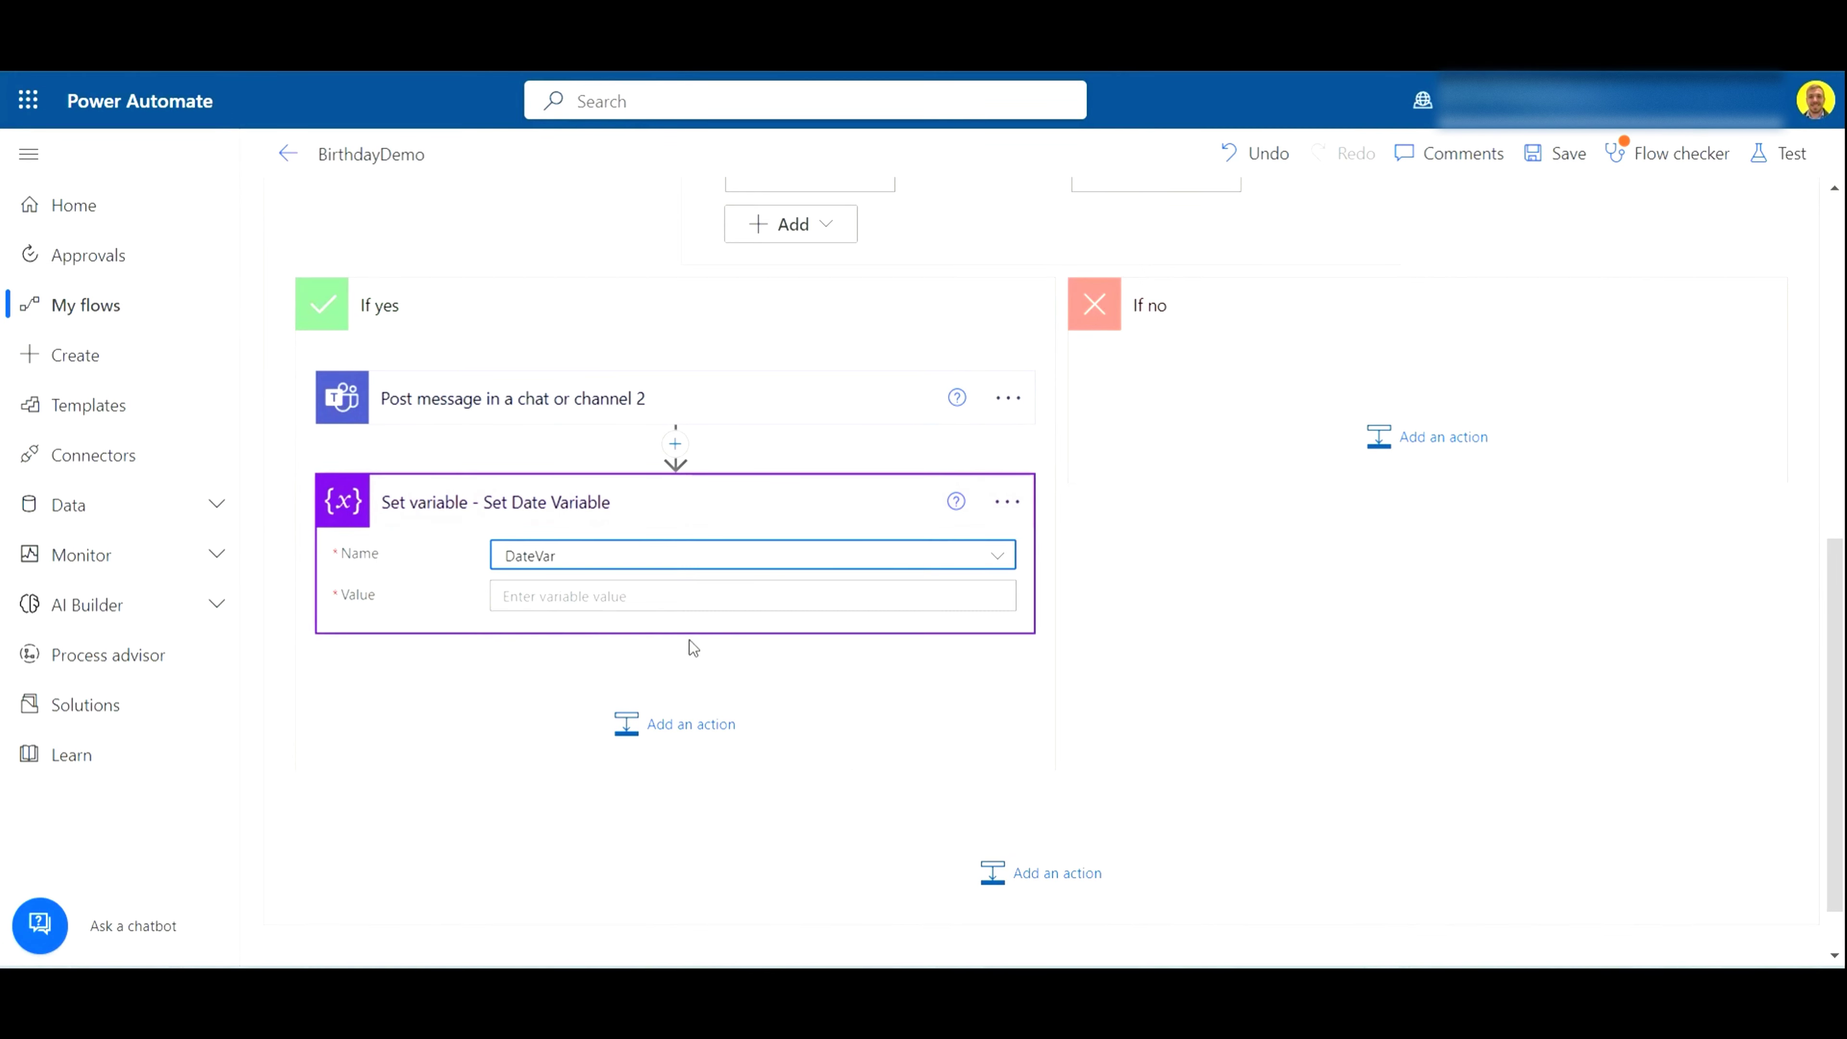
# Step: Enter the expression addToTime(items('Apply_to_each')?['Birthday'],+1,'Year', 'yyyy-MM-dd') for the value of the Set Date Variable action
pyautogui.scroll(10, 1216, 577)
pyautogui.scroll(-6, 926, 601)
pyautogui.scroll(-2, 926, 601)
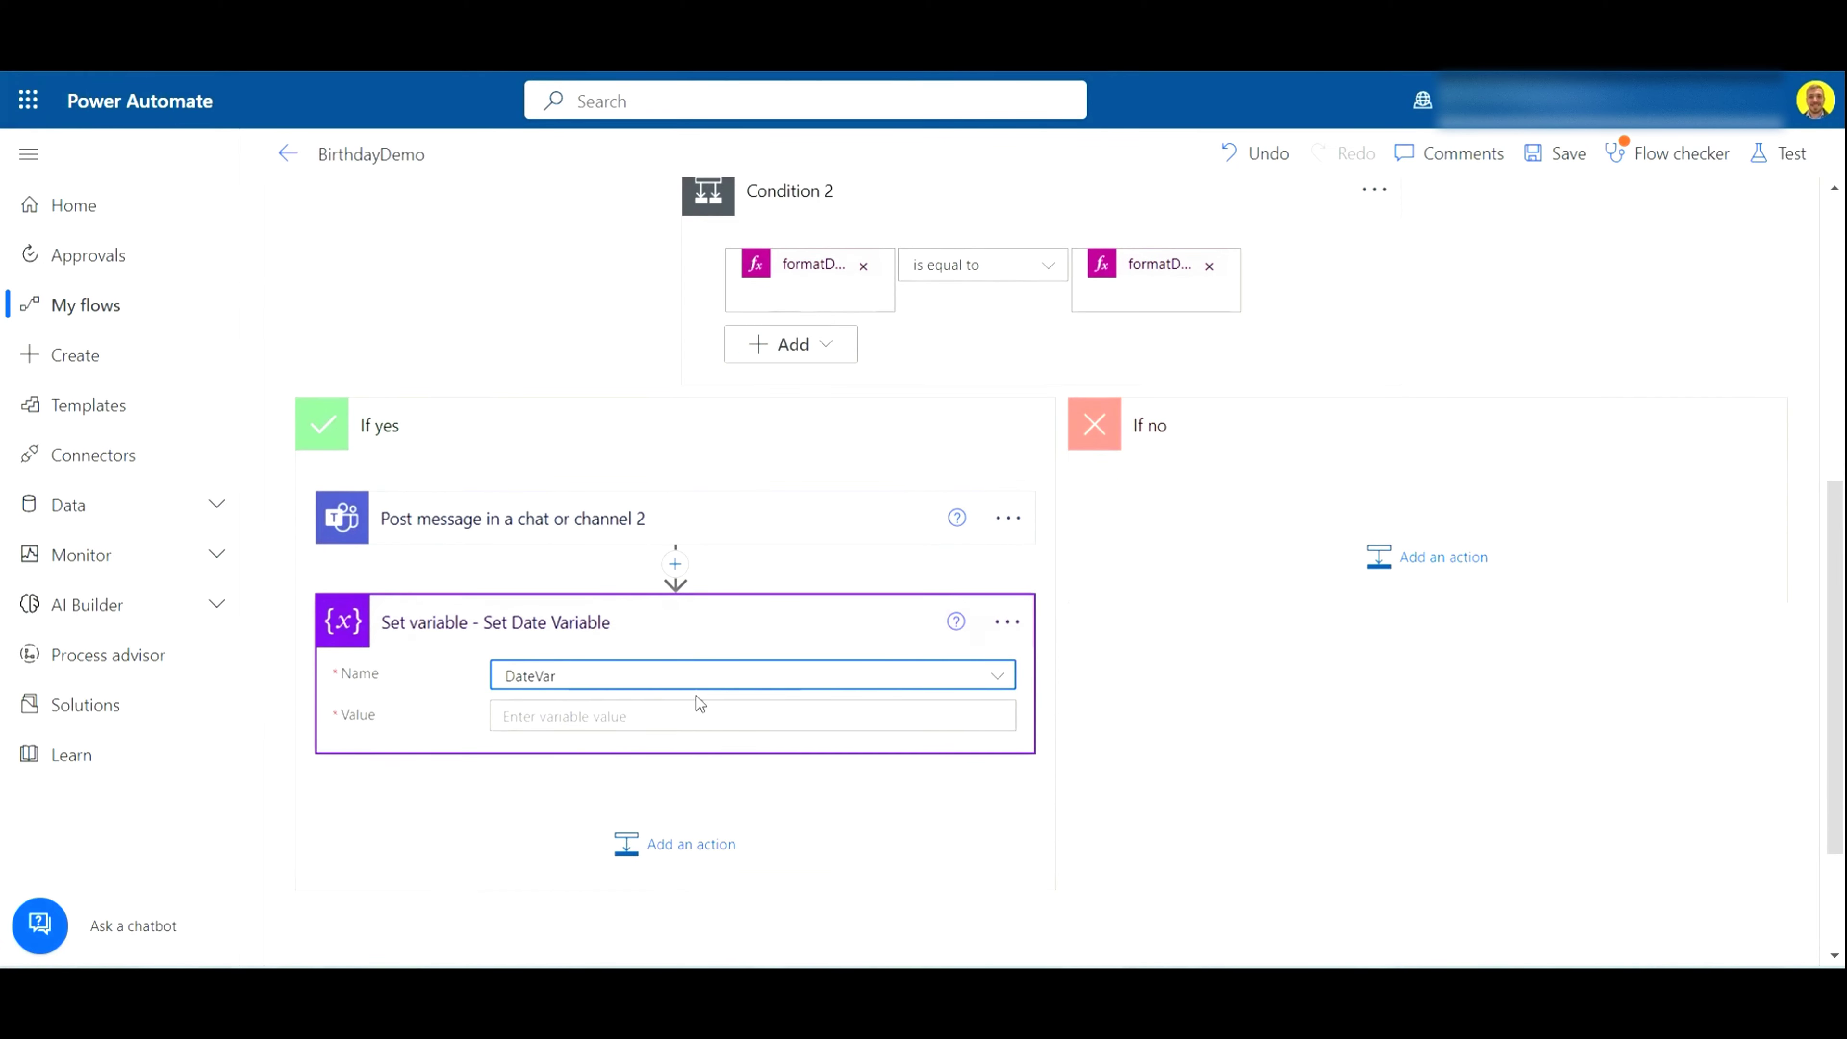
pyautogui.click(693, 704)
pyautogui.click(1284, 765)
pyautogui.hotkey('ctrl', 'v')
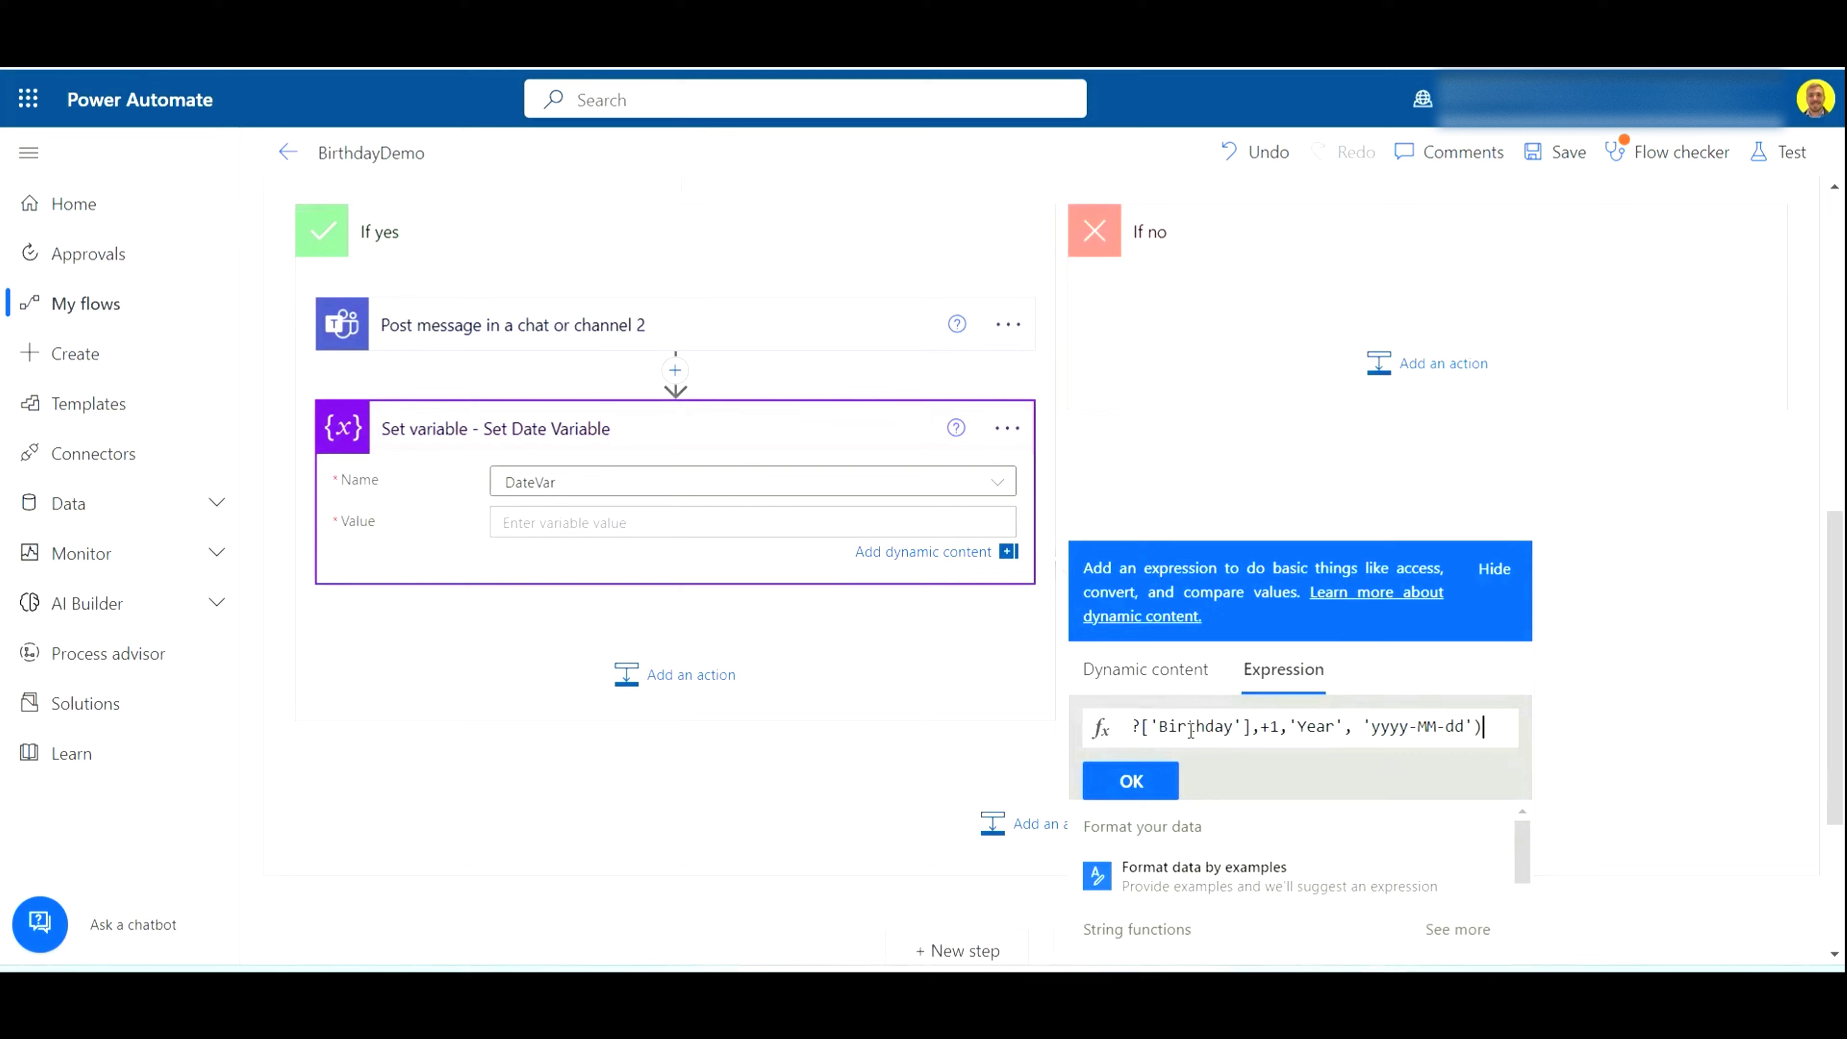
# Step: Examine the addToTime expression from its Birthday source through the year increment to the date format
pyautogui.moveTo(1496, 728); pyautogui.dragTo(1121, 737)
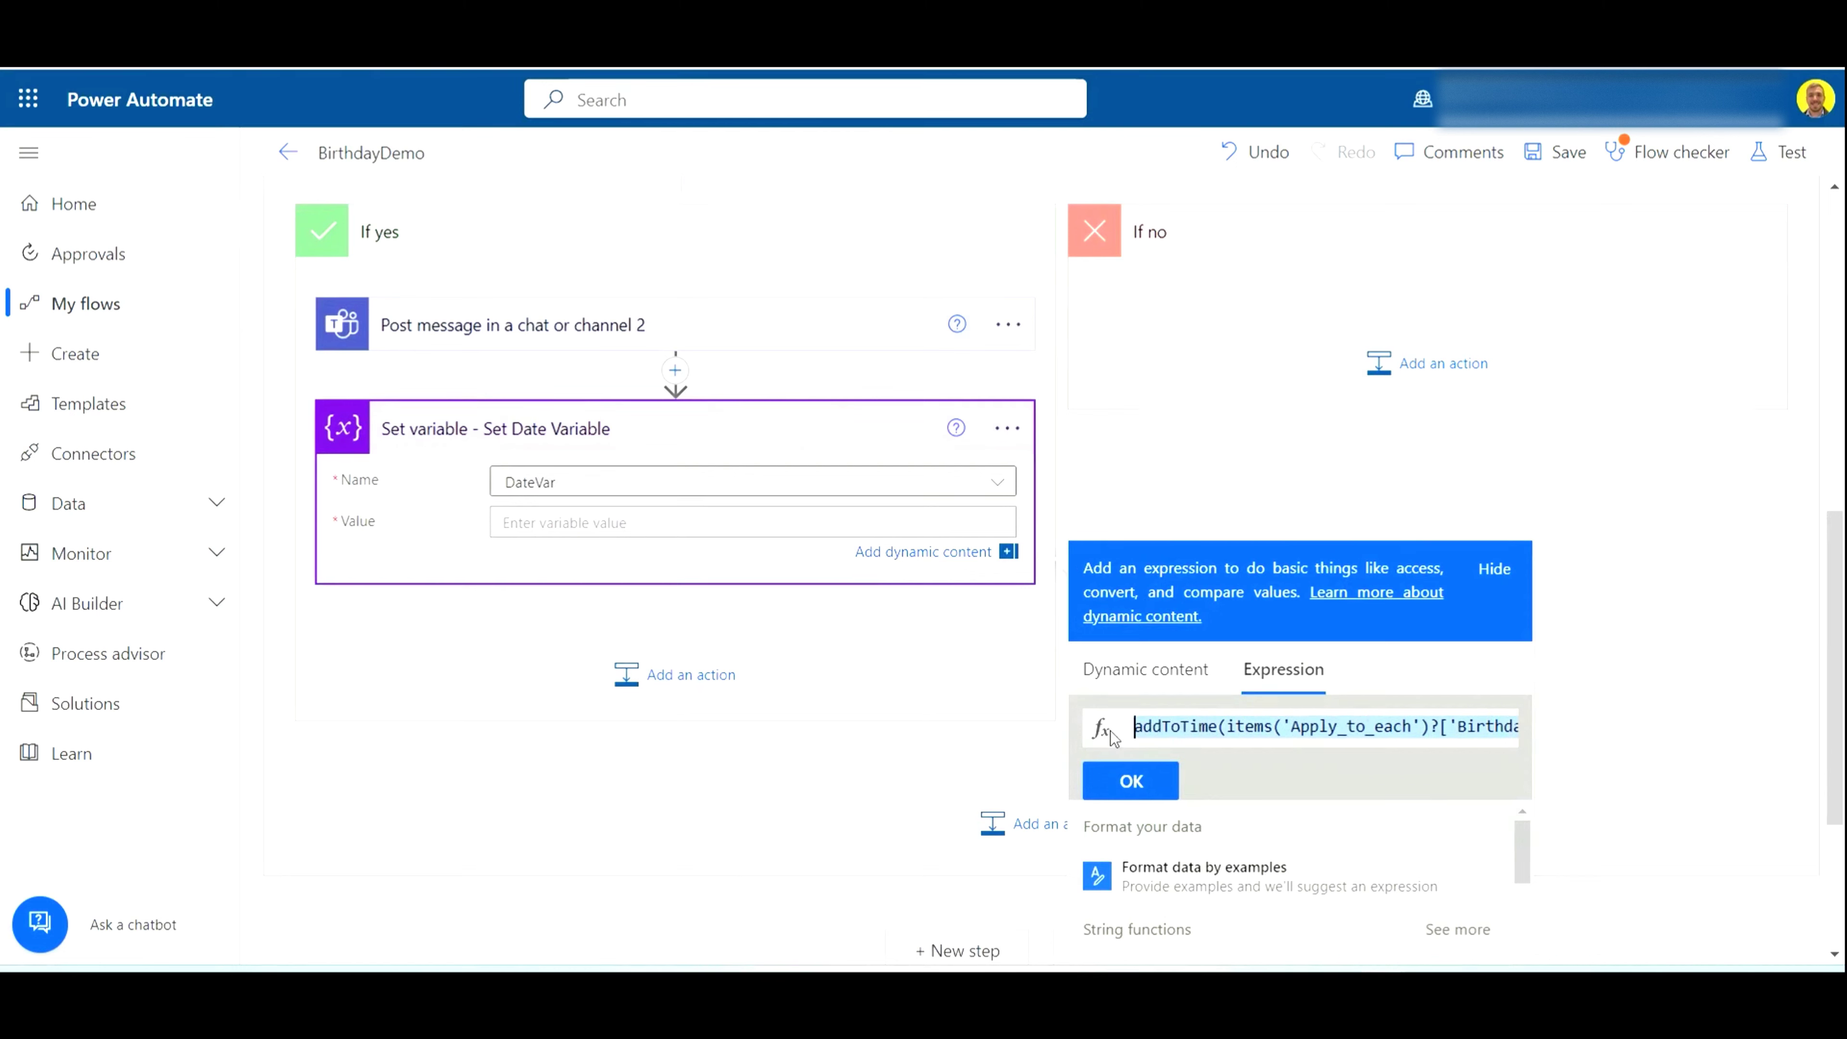
pyautogui.click(1210, 718)
pyautogui.tripleClick(1148, 725)
pyautogui.click(1213, 726)
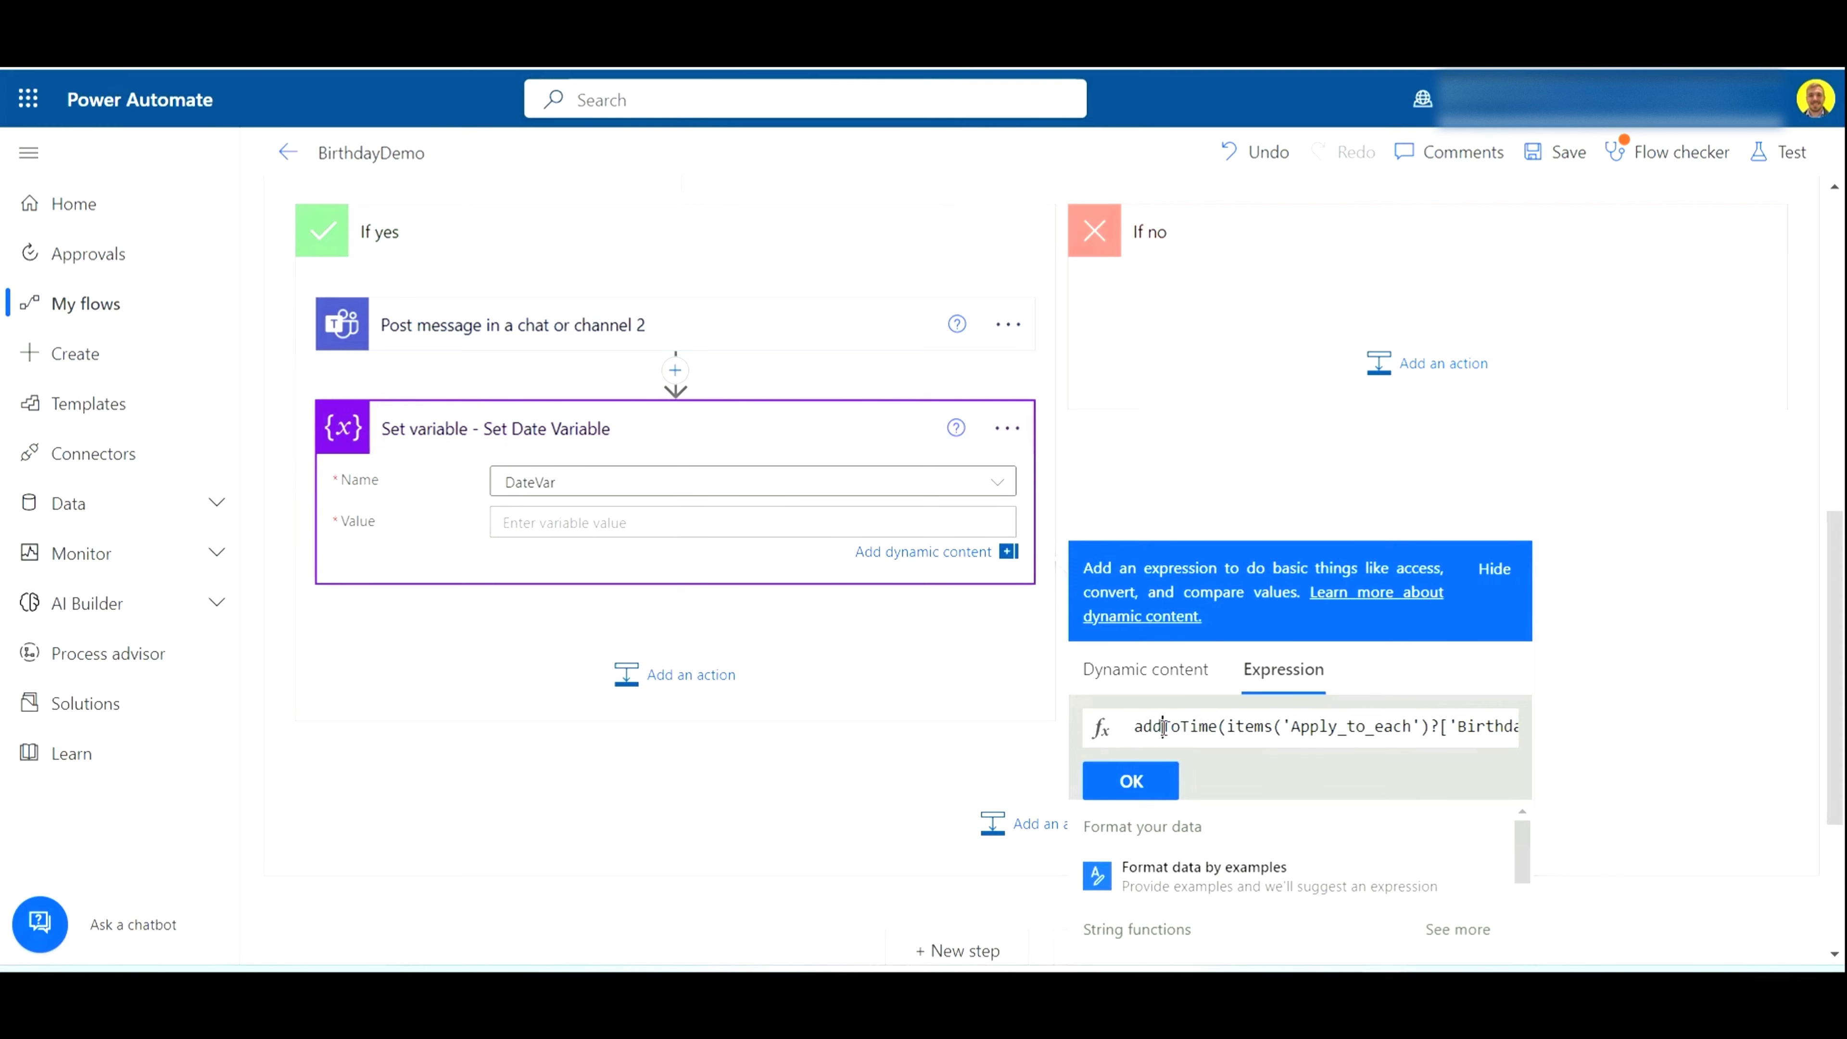
pyautogui.hotkey('shift', 'End')
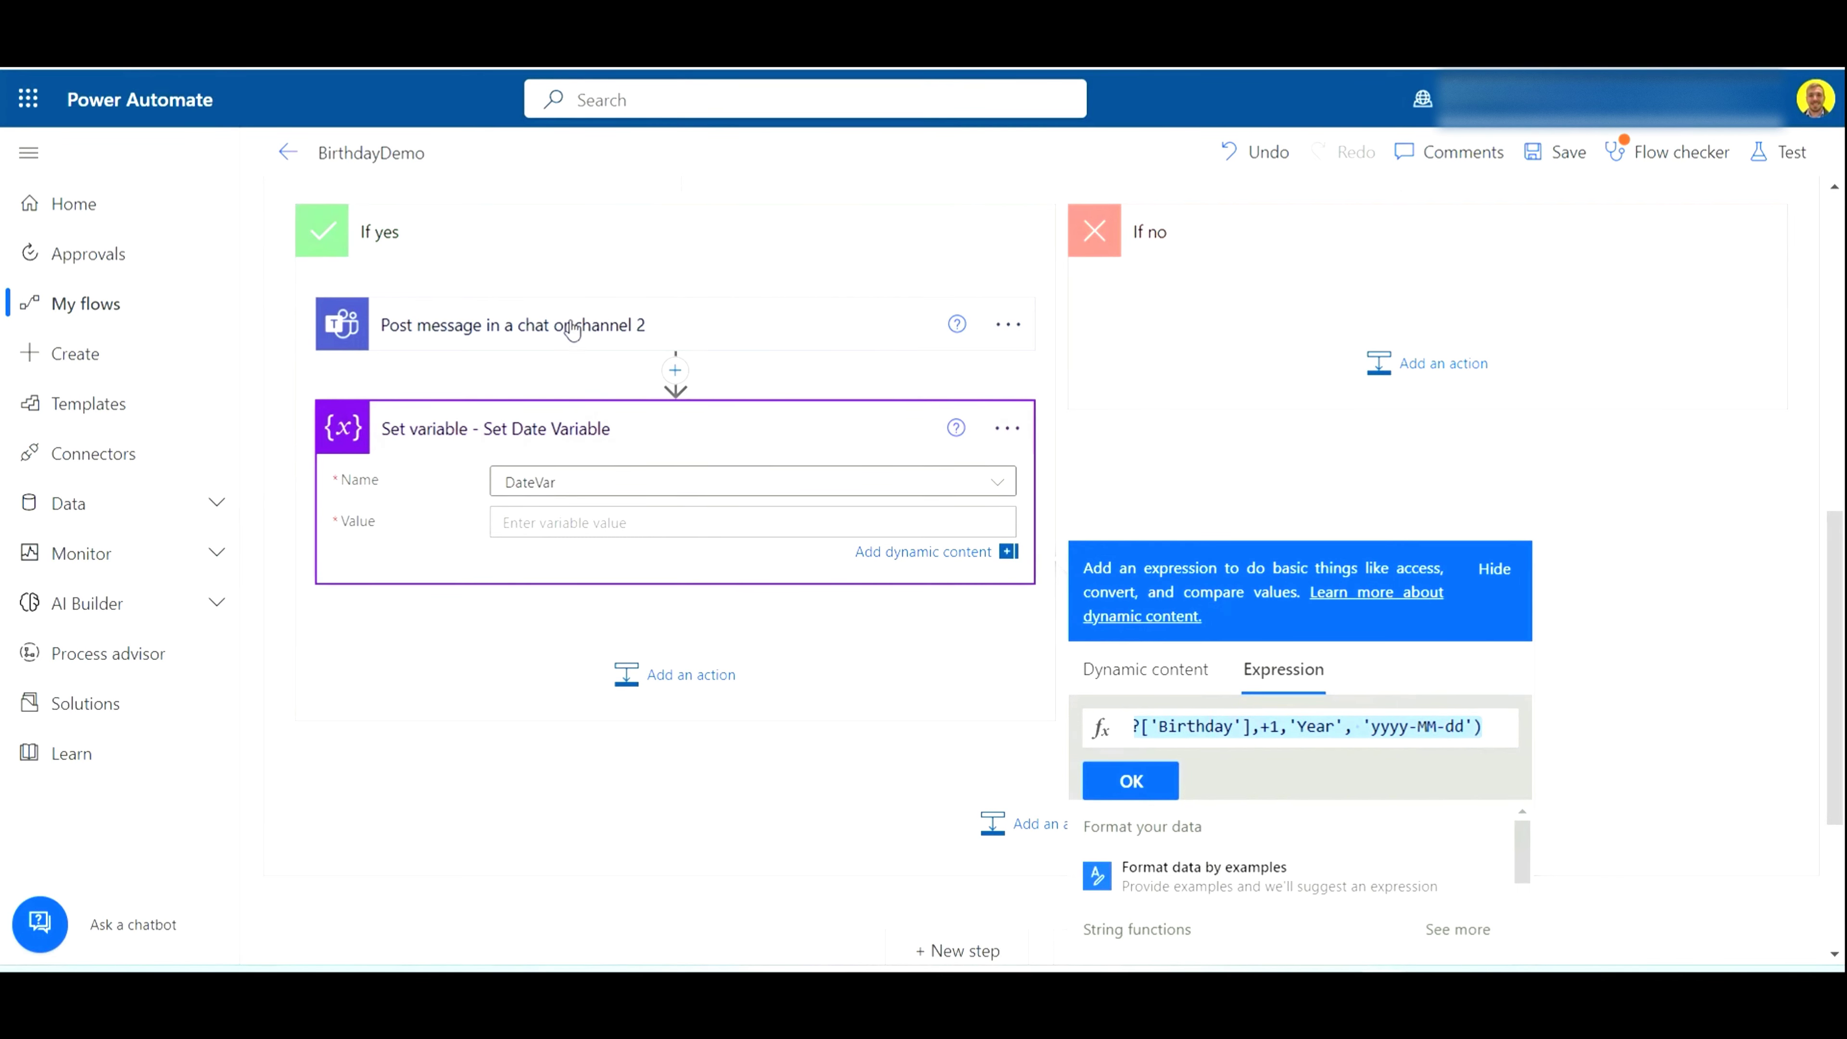
pyautogui.scroll(3, 599, 320)
pyautogui.scroll(-2, 553, 313)
pyautogui.scroll(-1, 589, 384)
pyautogui.moveTo(1375, 730); pyautogui.dragTo(1465, 727)
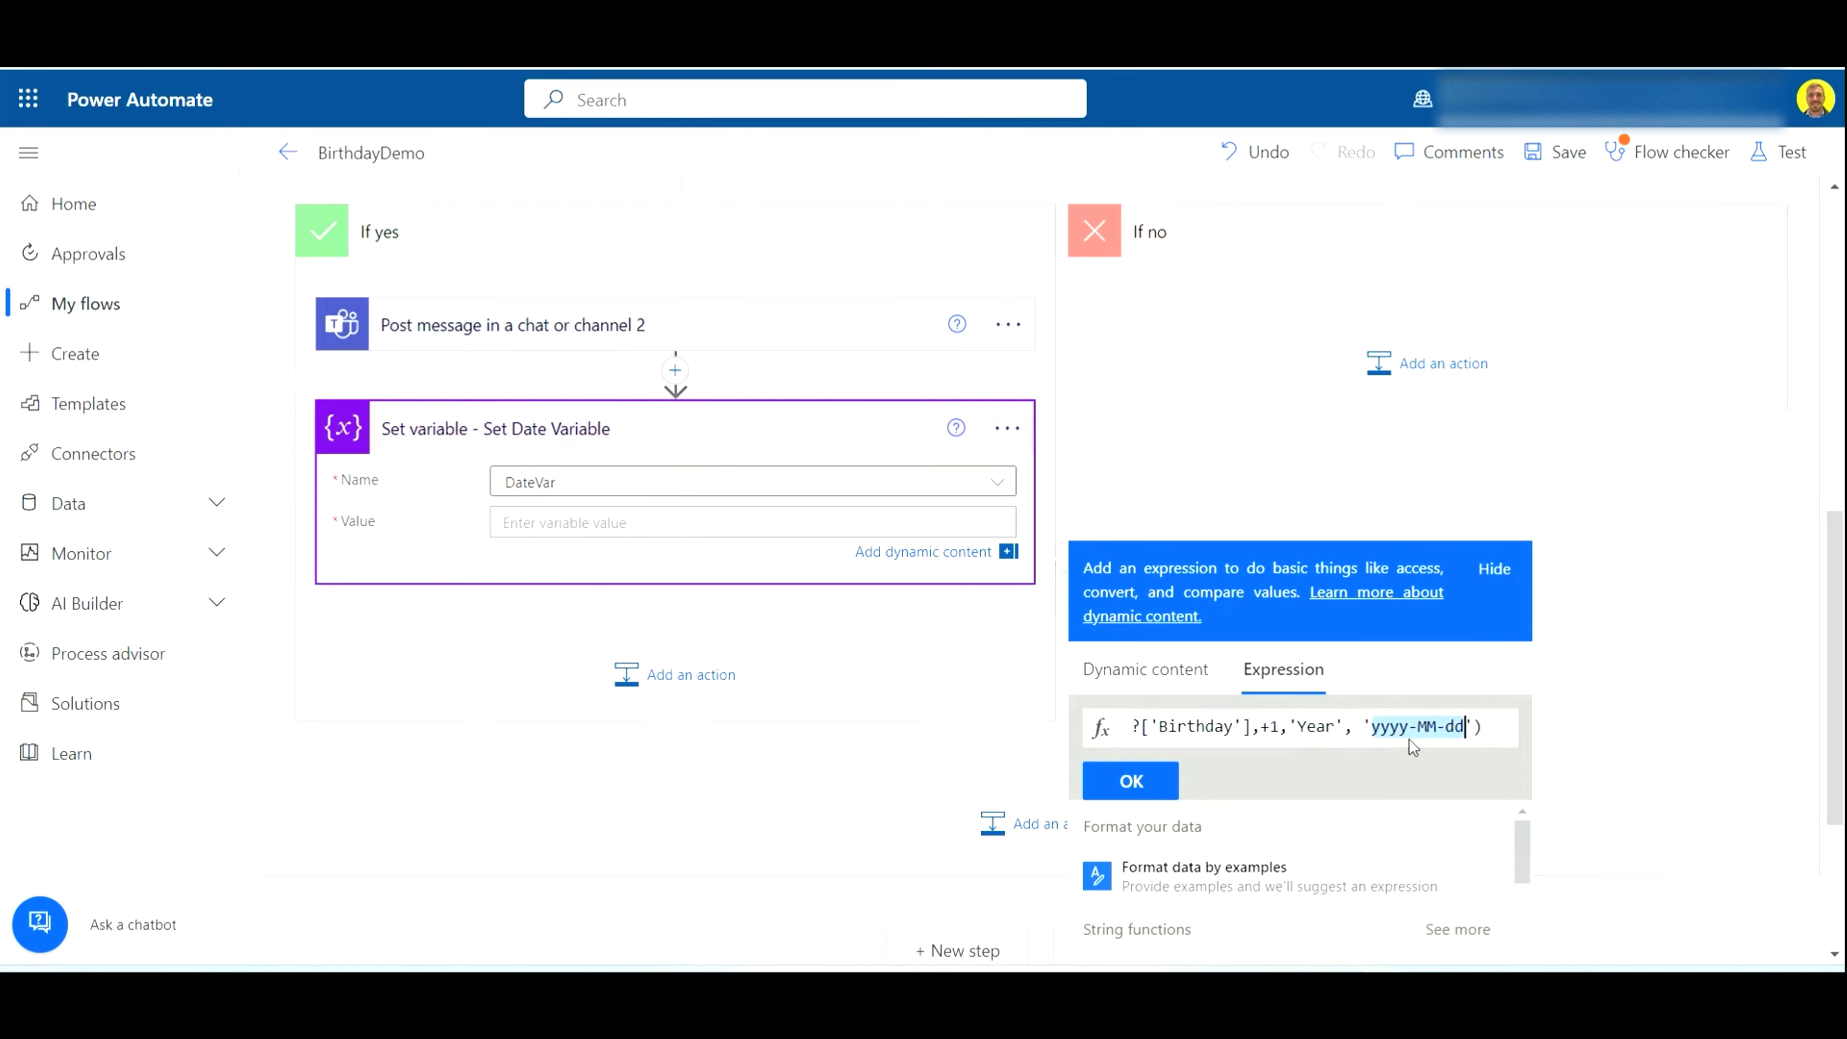
# Step: Insert the addToTime expression into the value of the Set Date Variable action
pyautogui.click(1135, 781)
pyautogui.click(626, 537)
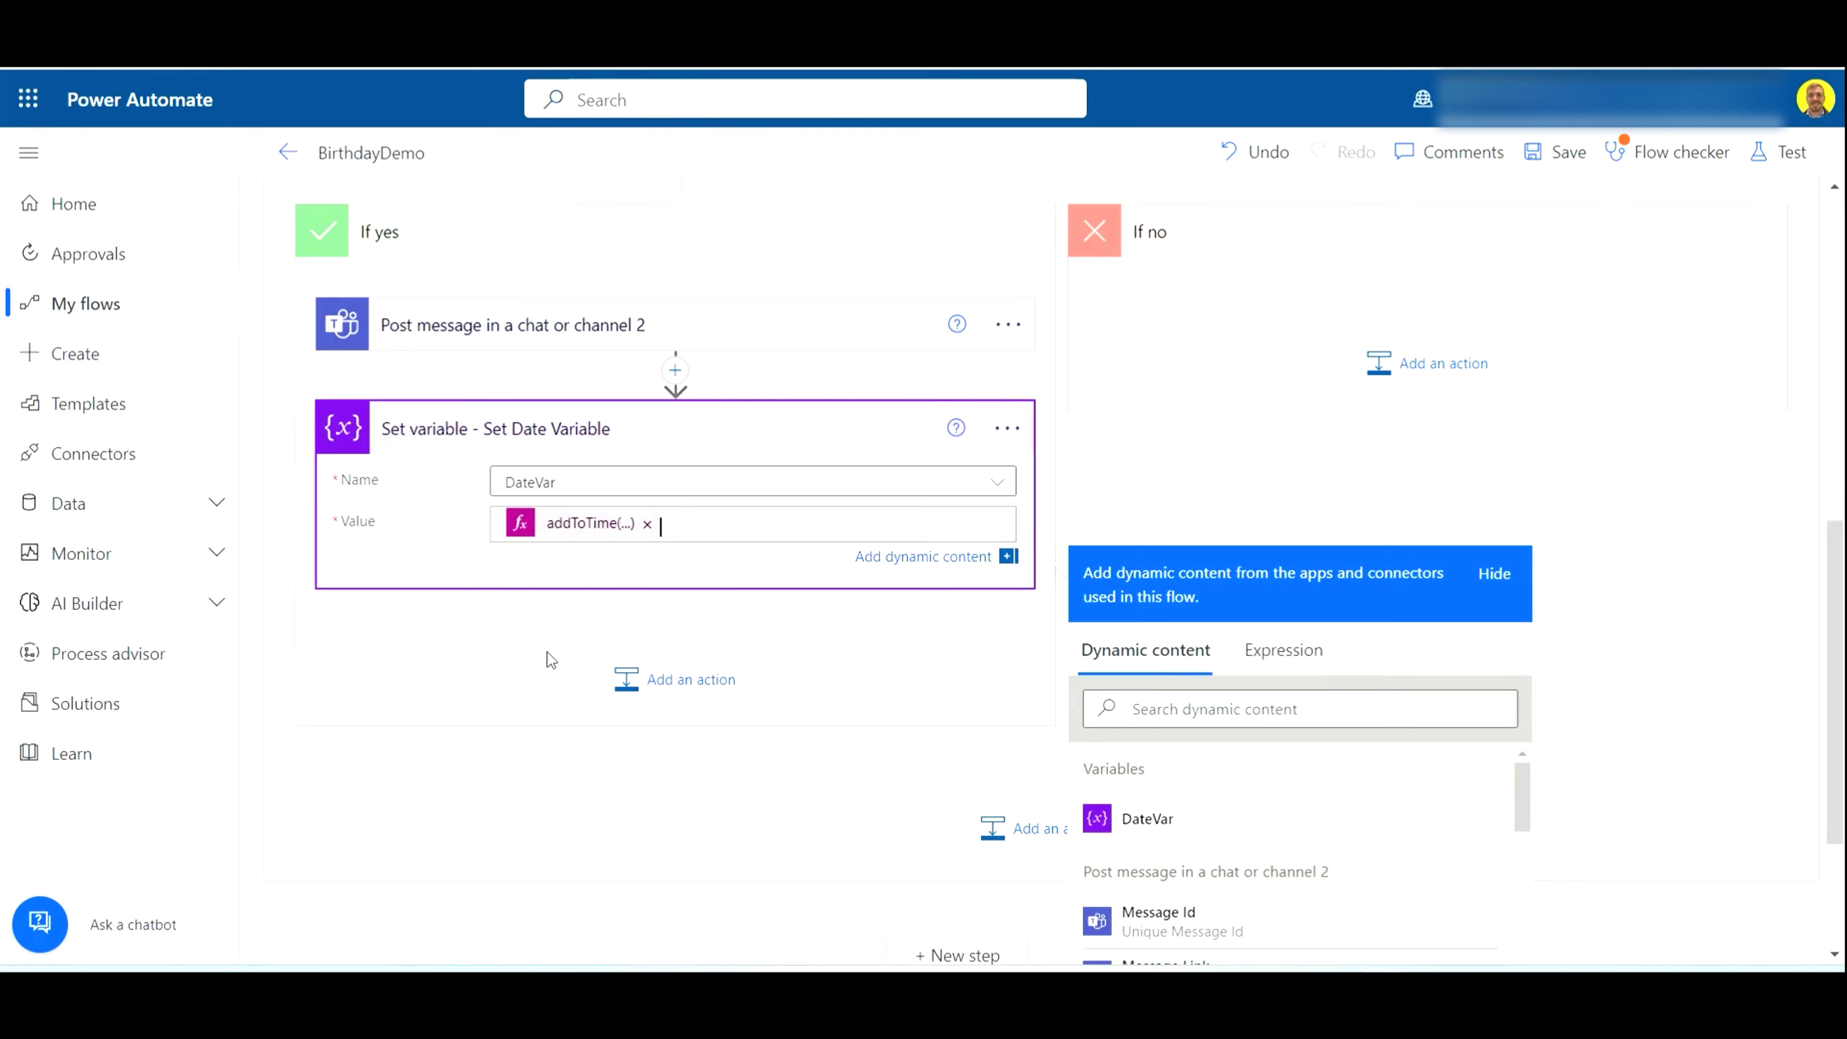
pyautogui.click(527, 654)
# Step: Add a SharePoint Create item action after Set Date Variable in the If yes branch
pyautogui.click(657, 656)
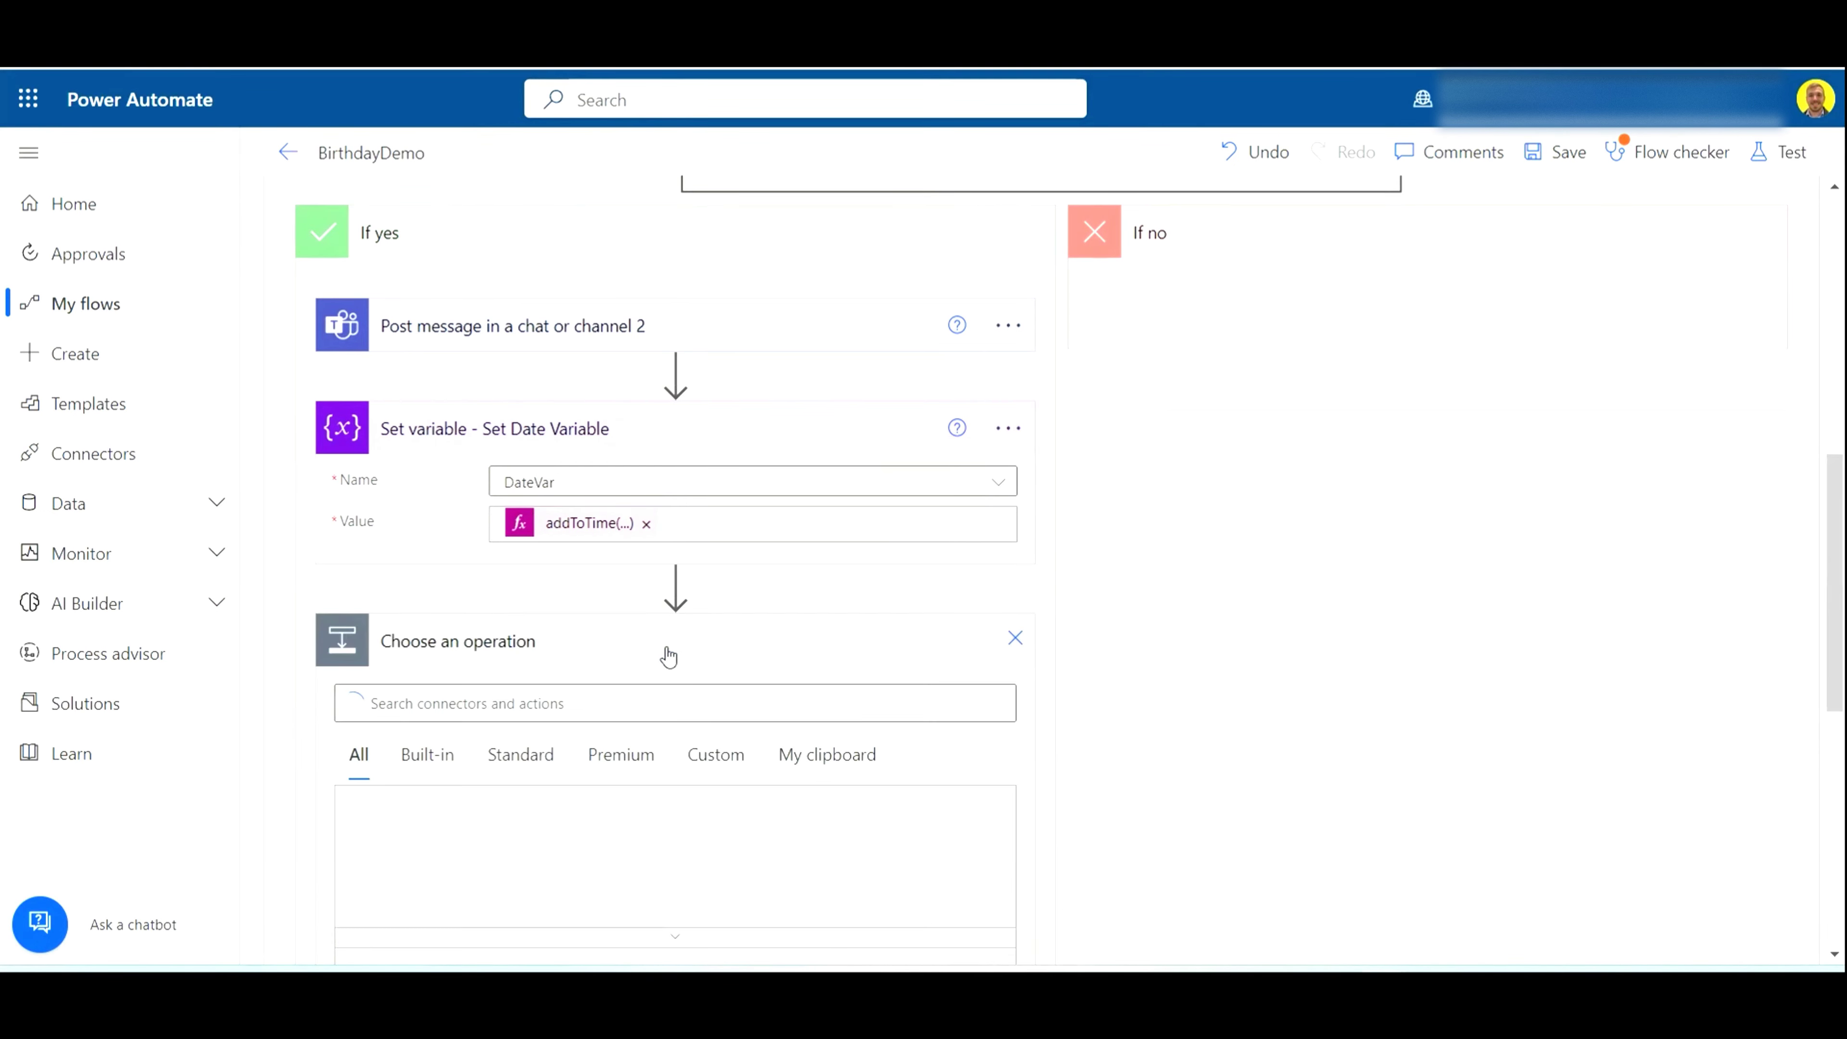
pyautogui.write('cre')
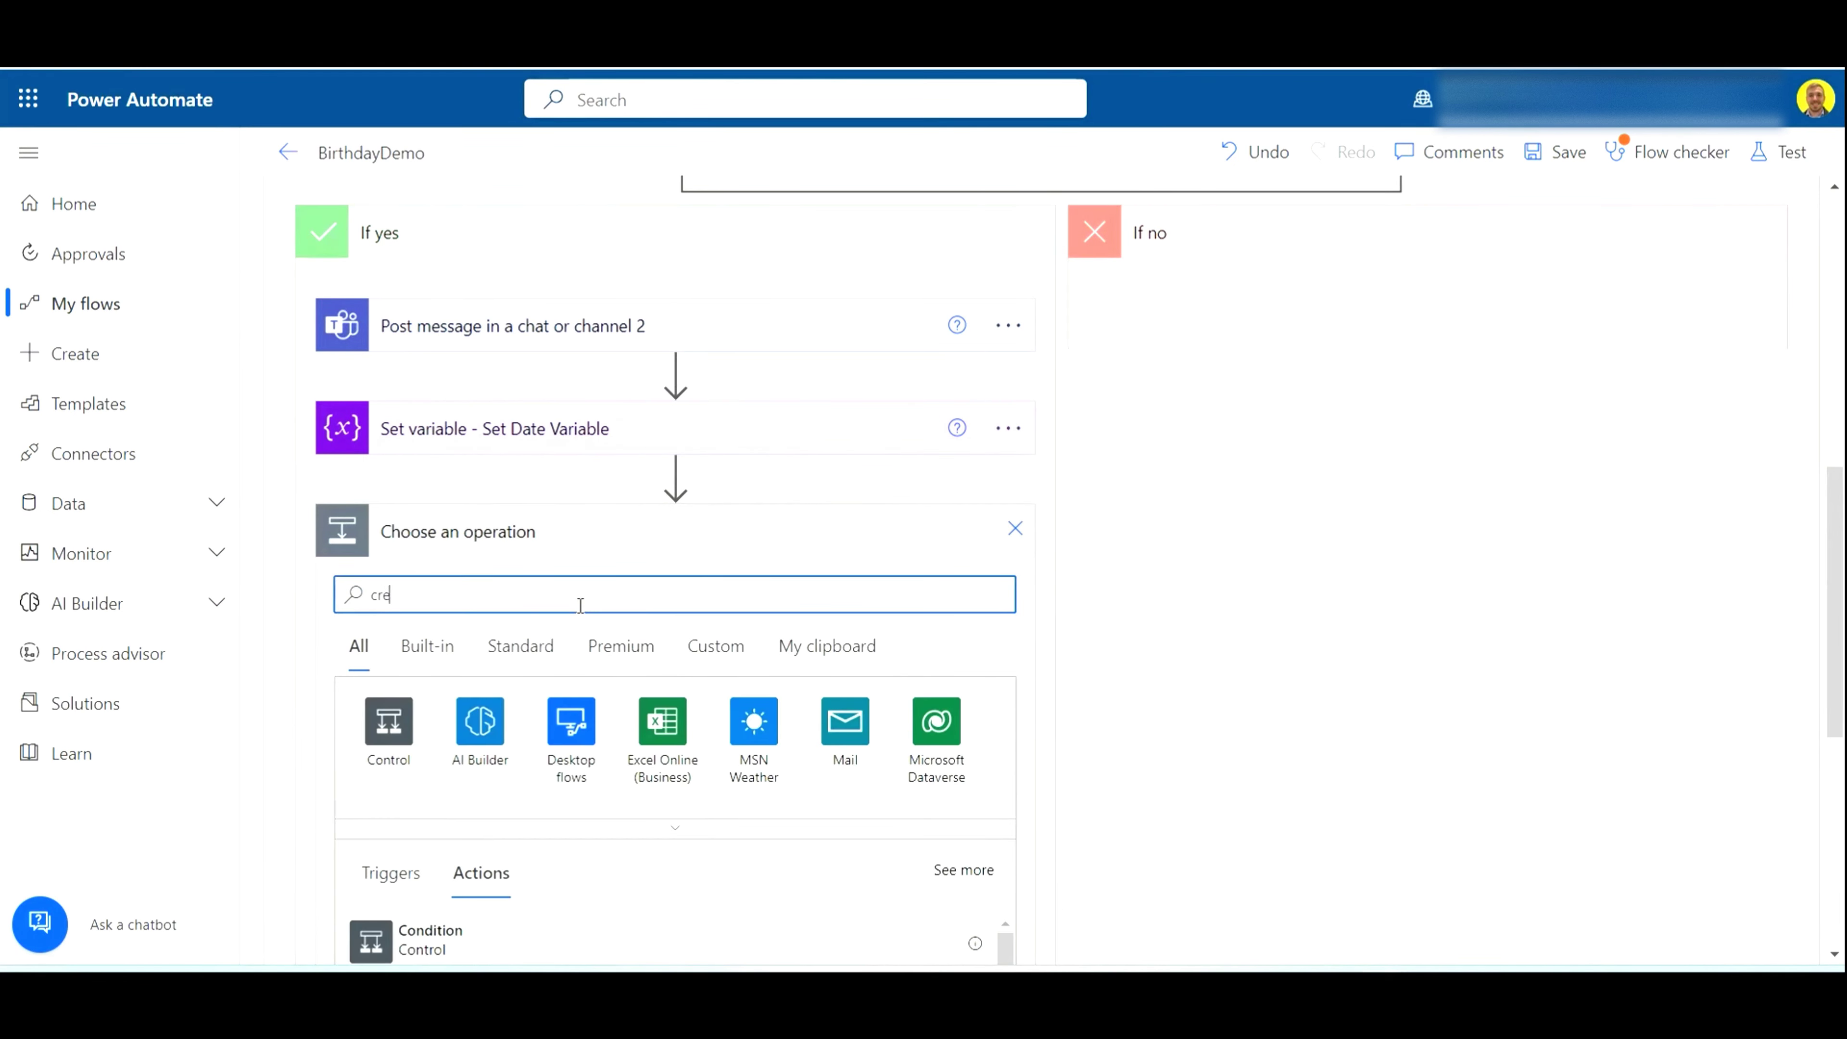
pyautogui.write('ate item')
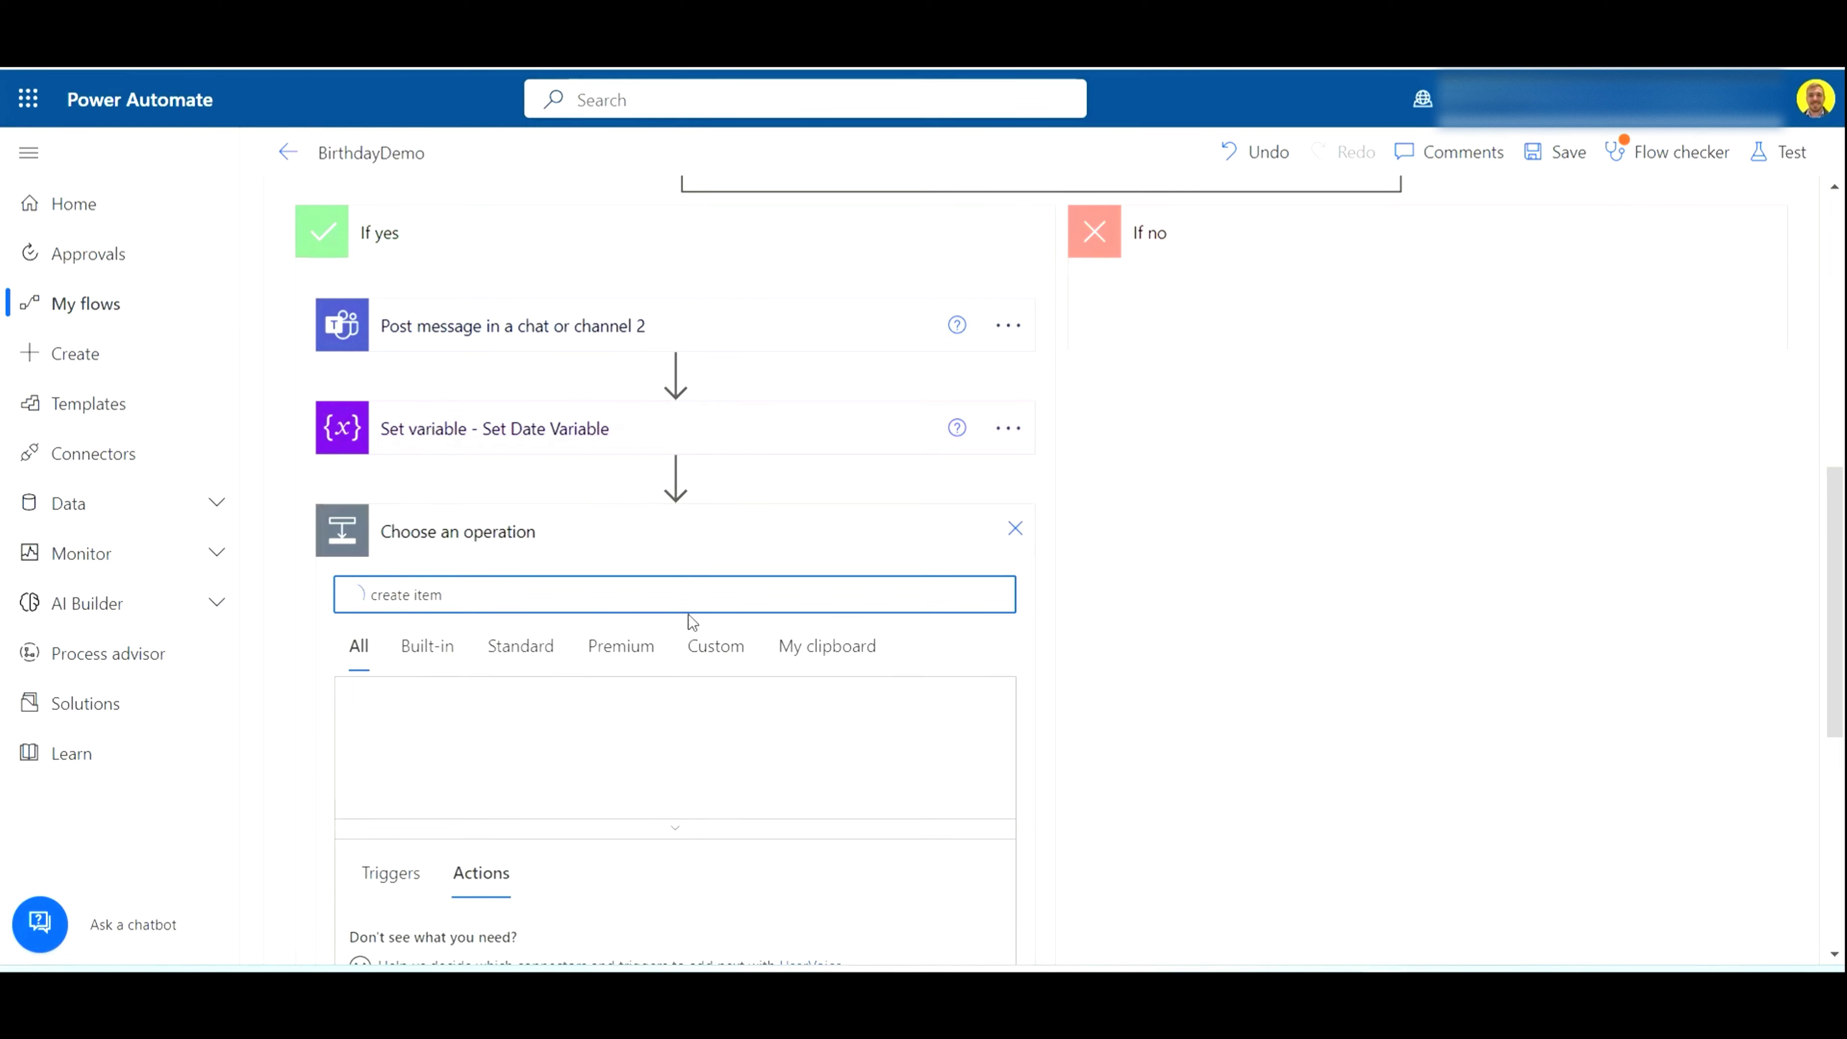
pyautogui.scroll(-2, 705, 677)
pyautogui.click(449, 826)
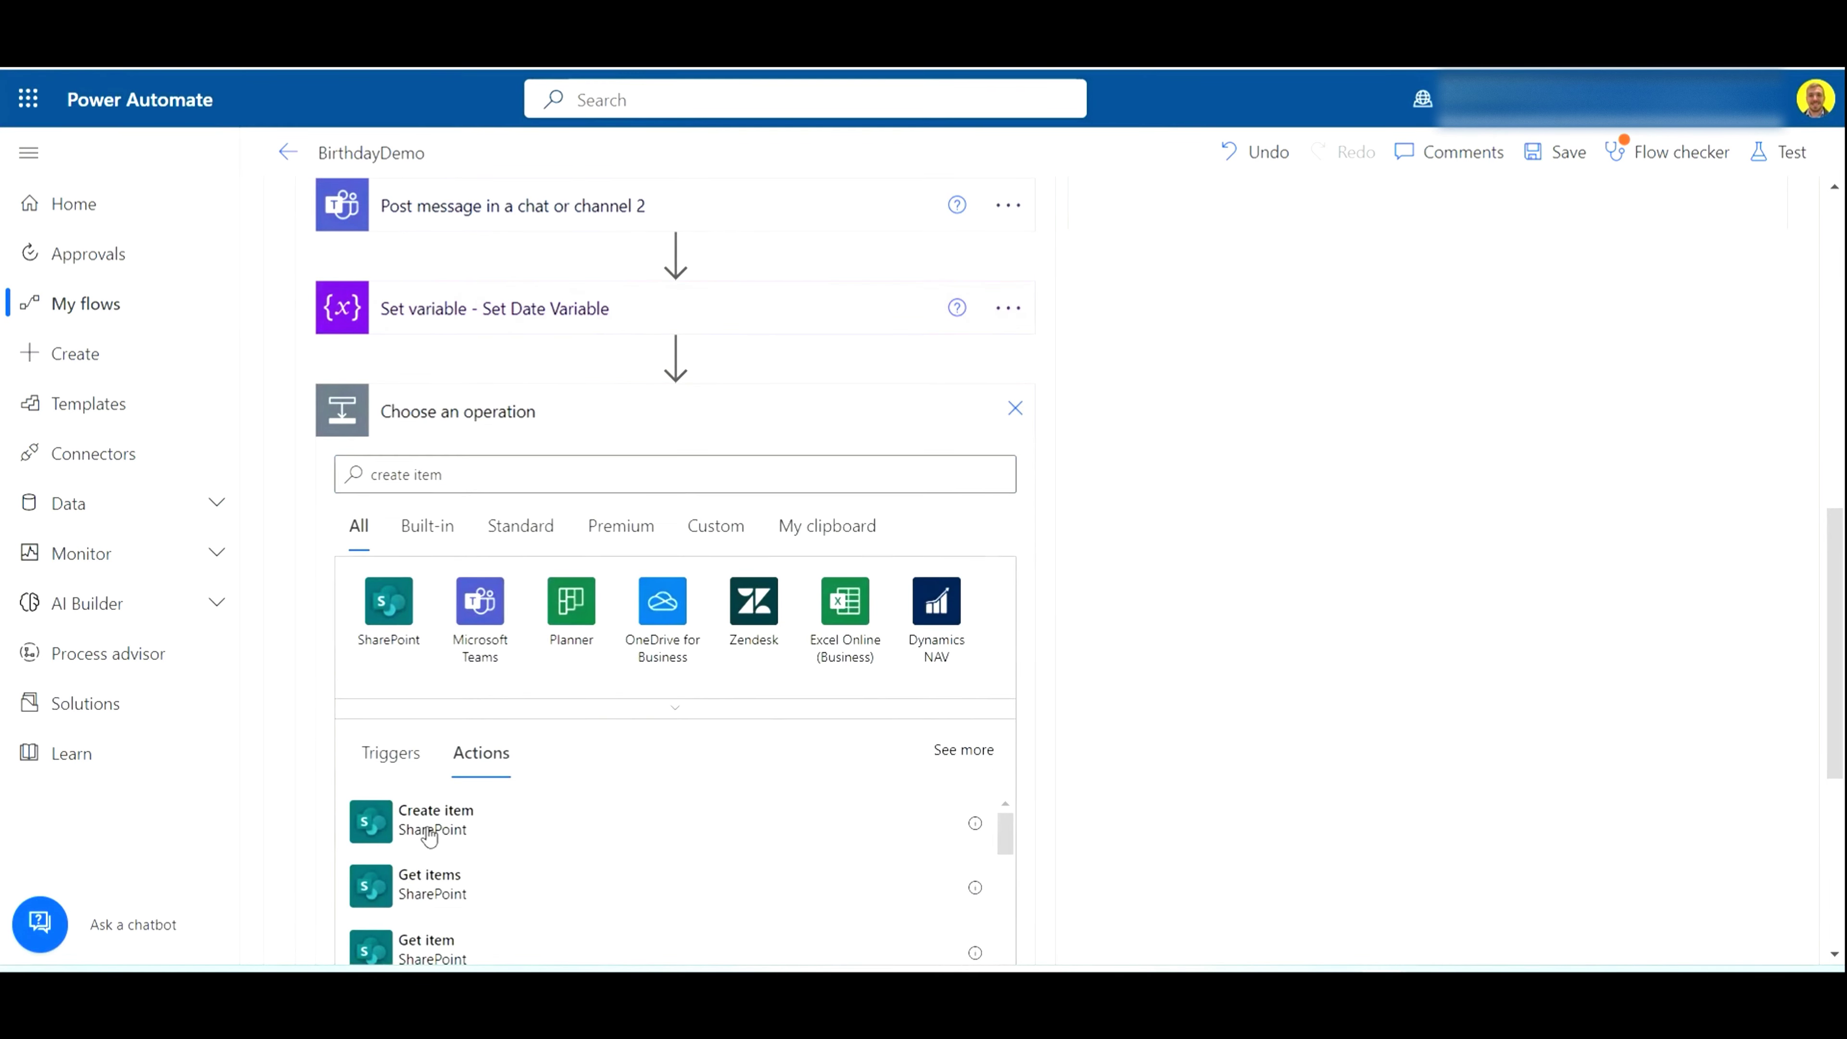
# Step: Set the Create item action's site address to the Birthdays-Demo site and select its birthday list
pyautogui.click(986, 466)
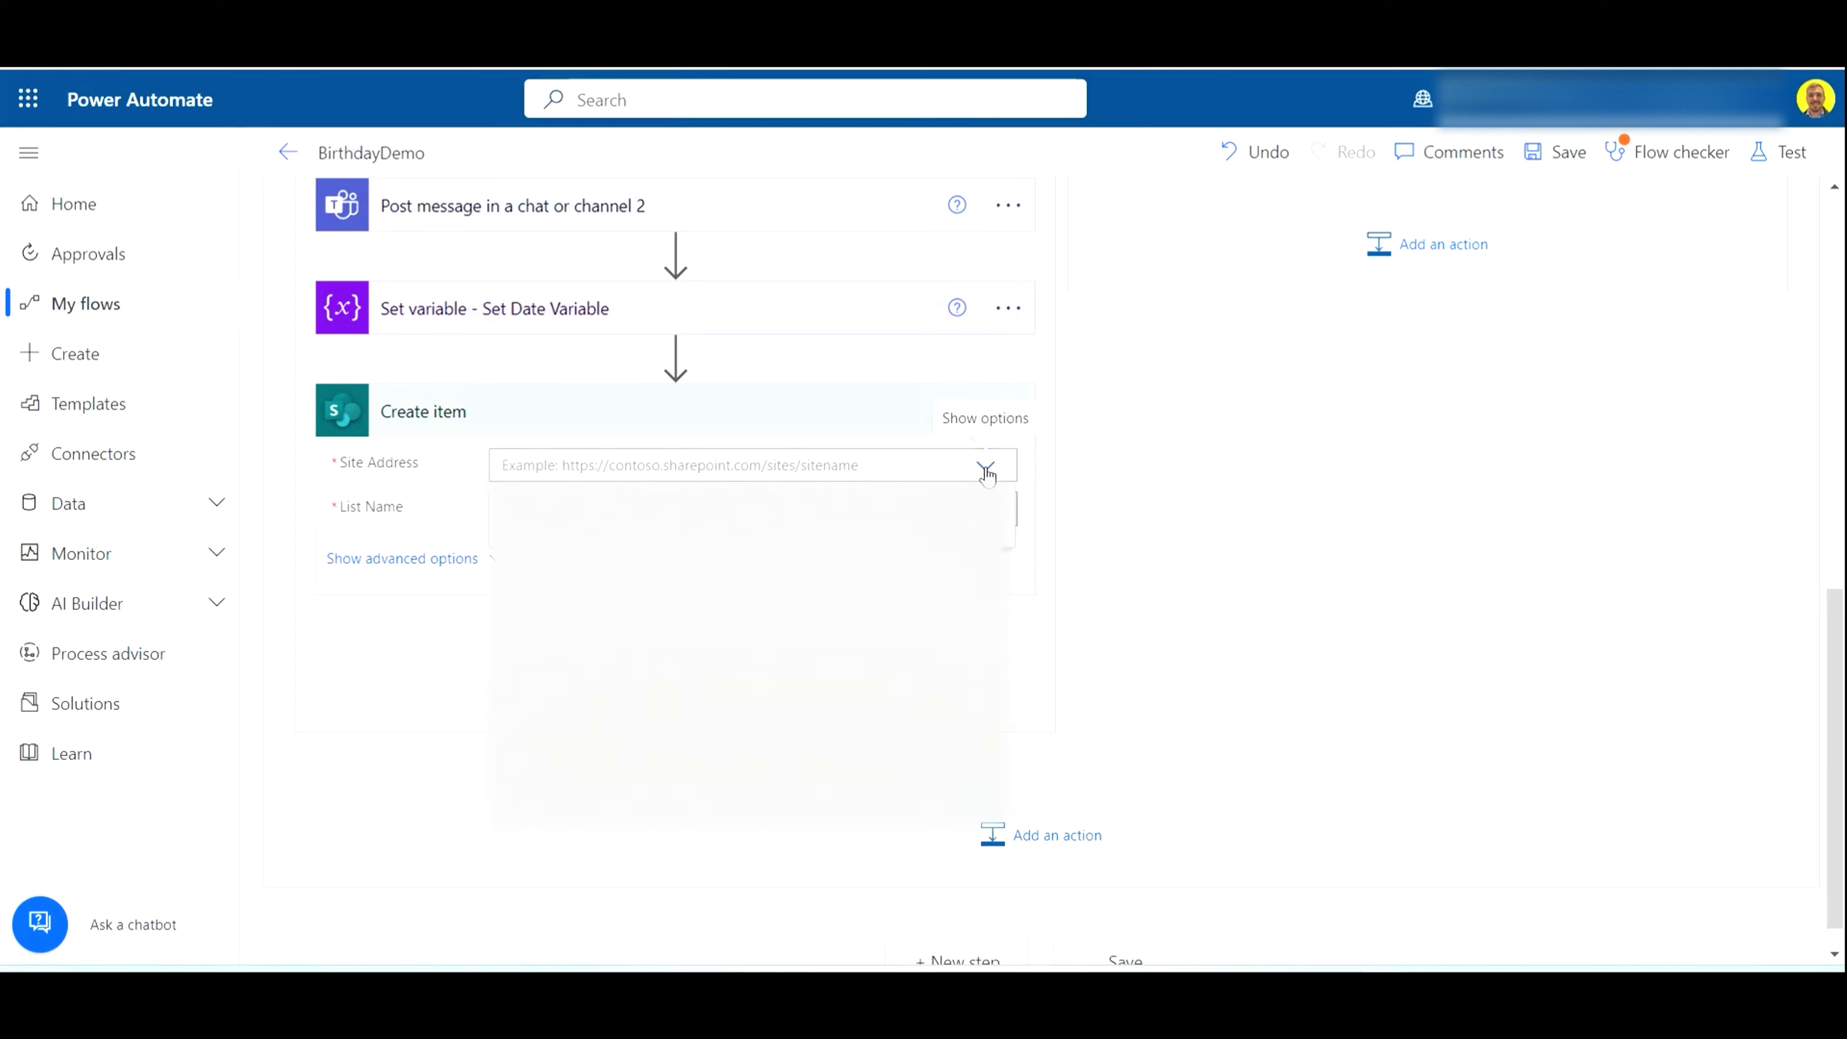
pyautogui.click(655, 502)
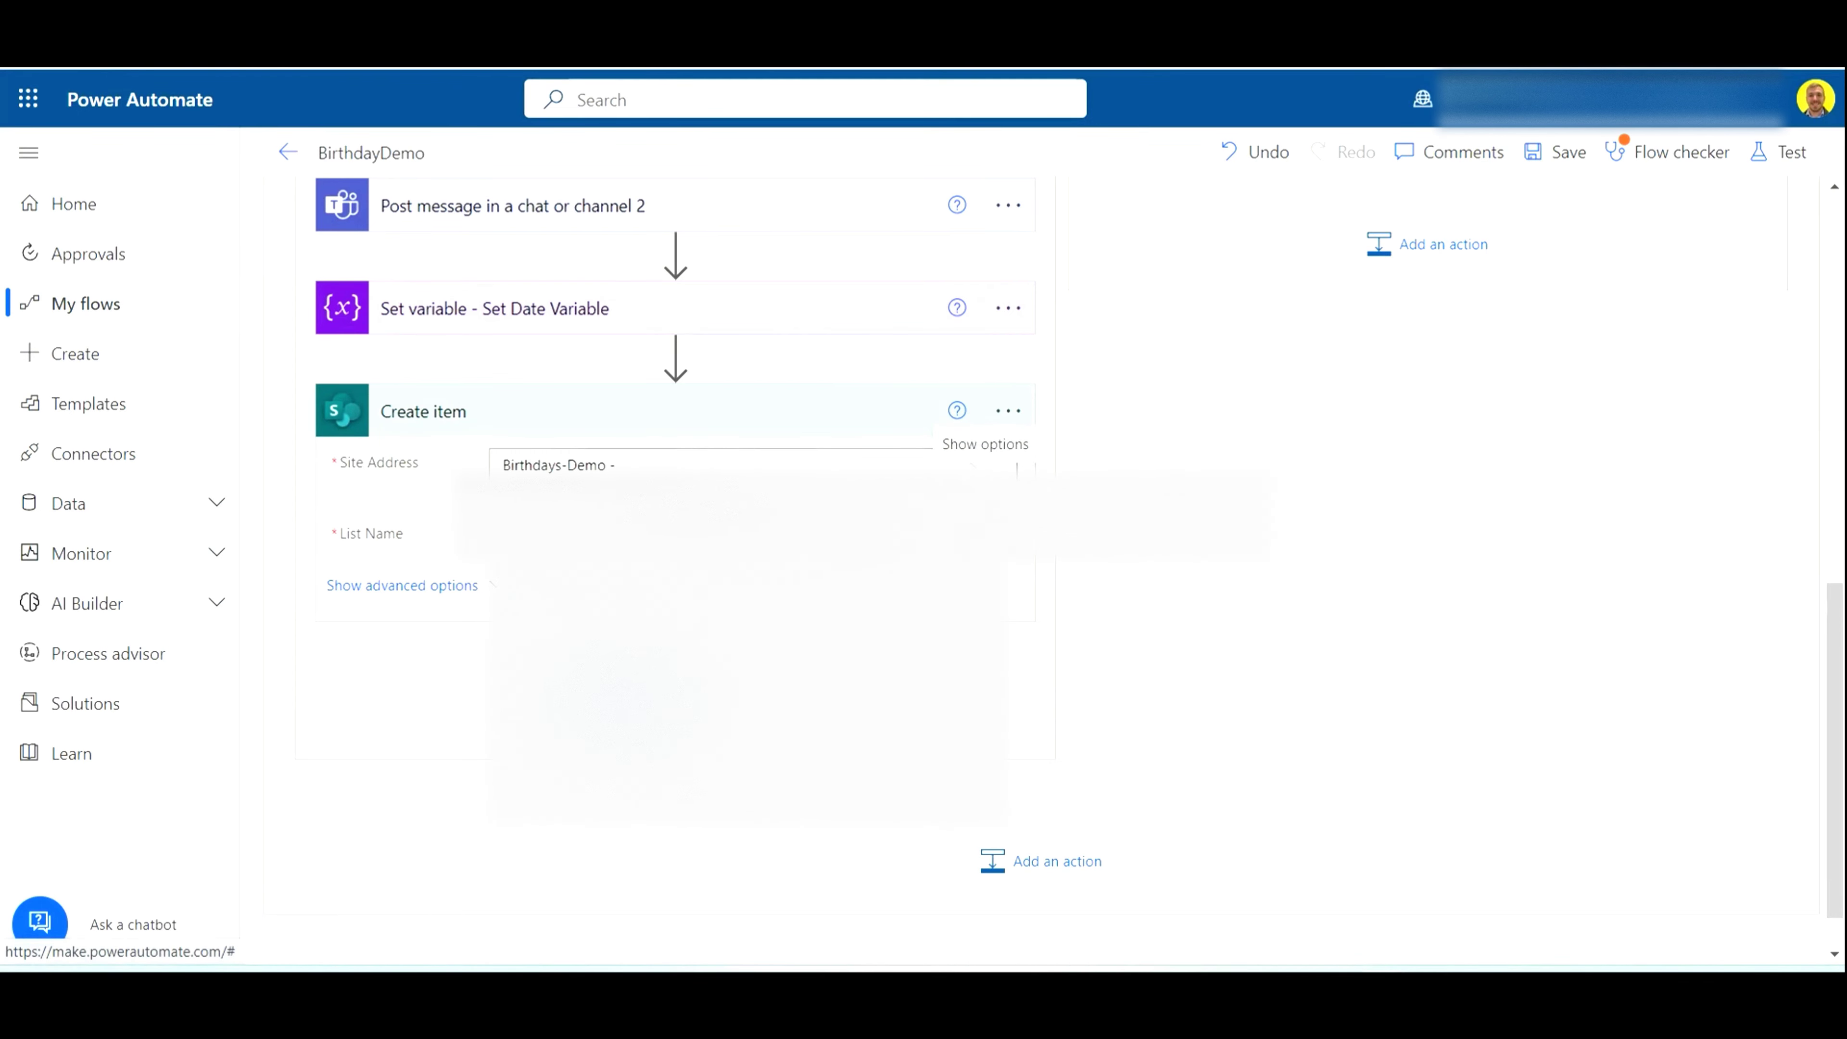
pyautogui.click(522, 575)
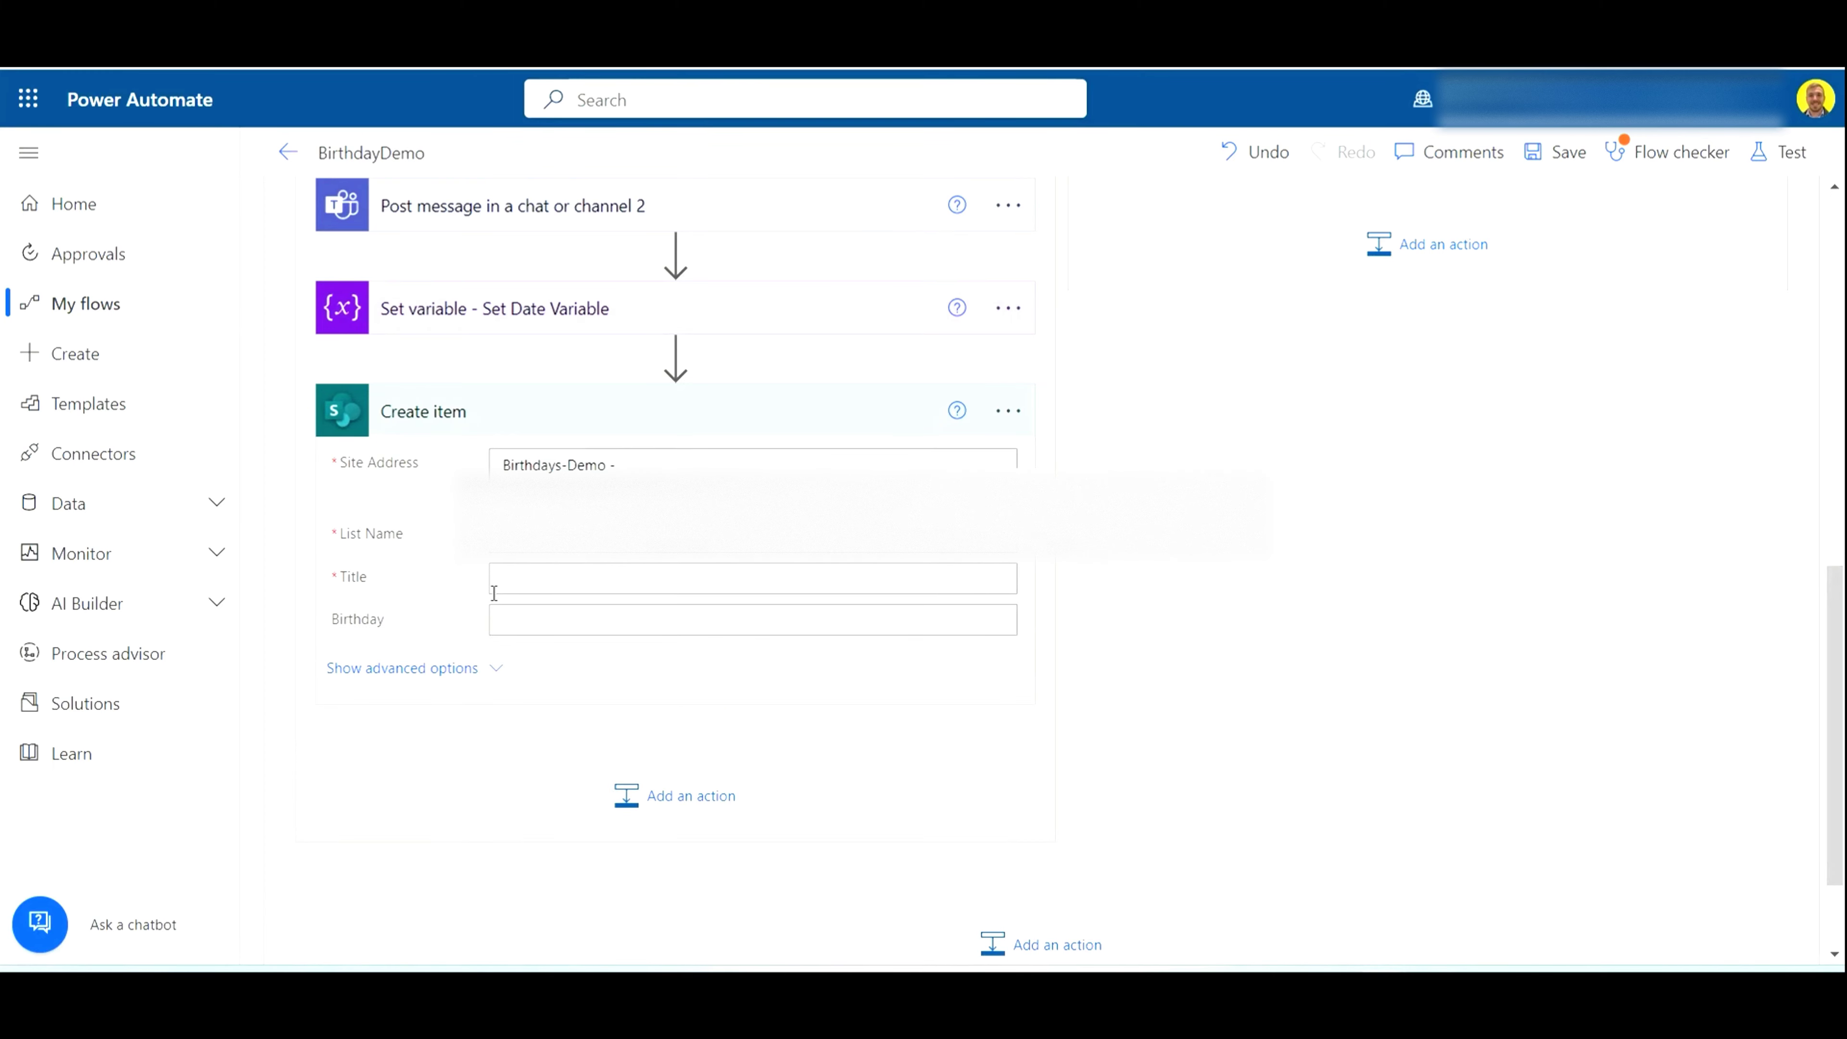
# Step: Map the Create item action's Title to the Title from Get all Birthdays and its Birthday to the DateVar variable
pyautogui.click(576, 576)
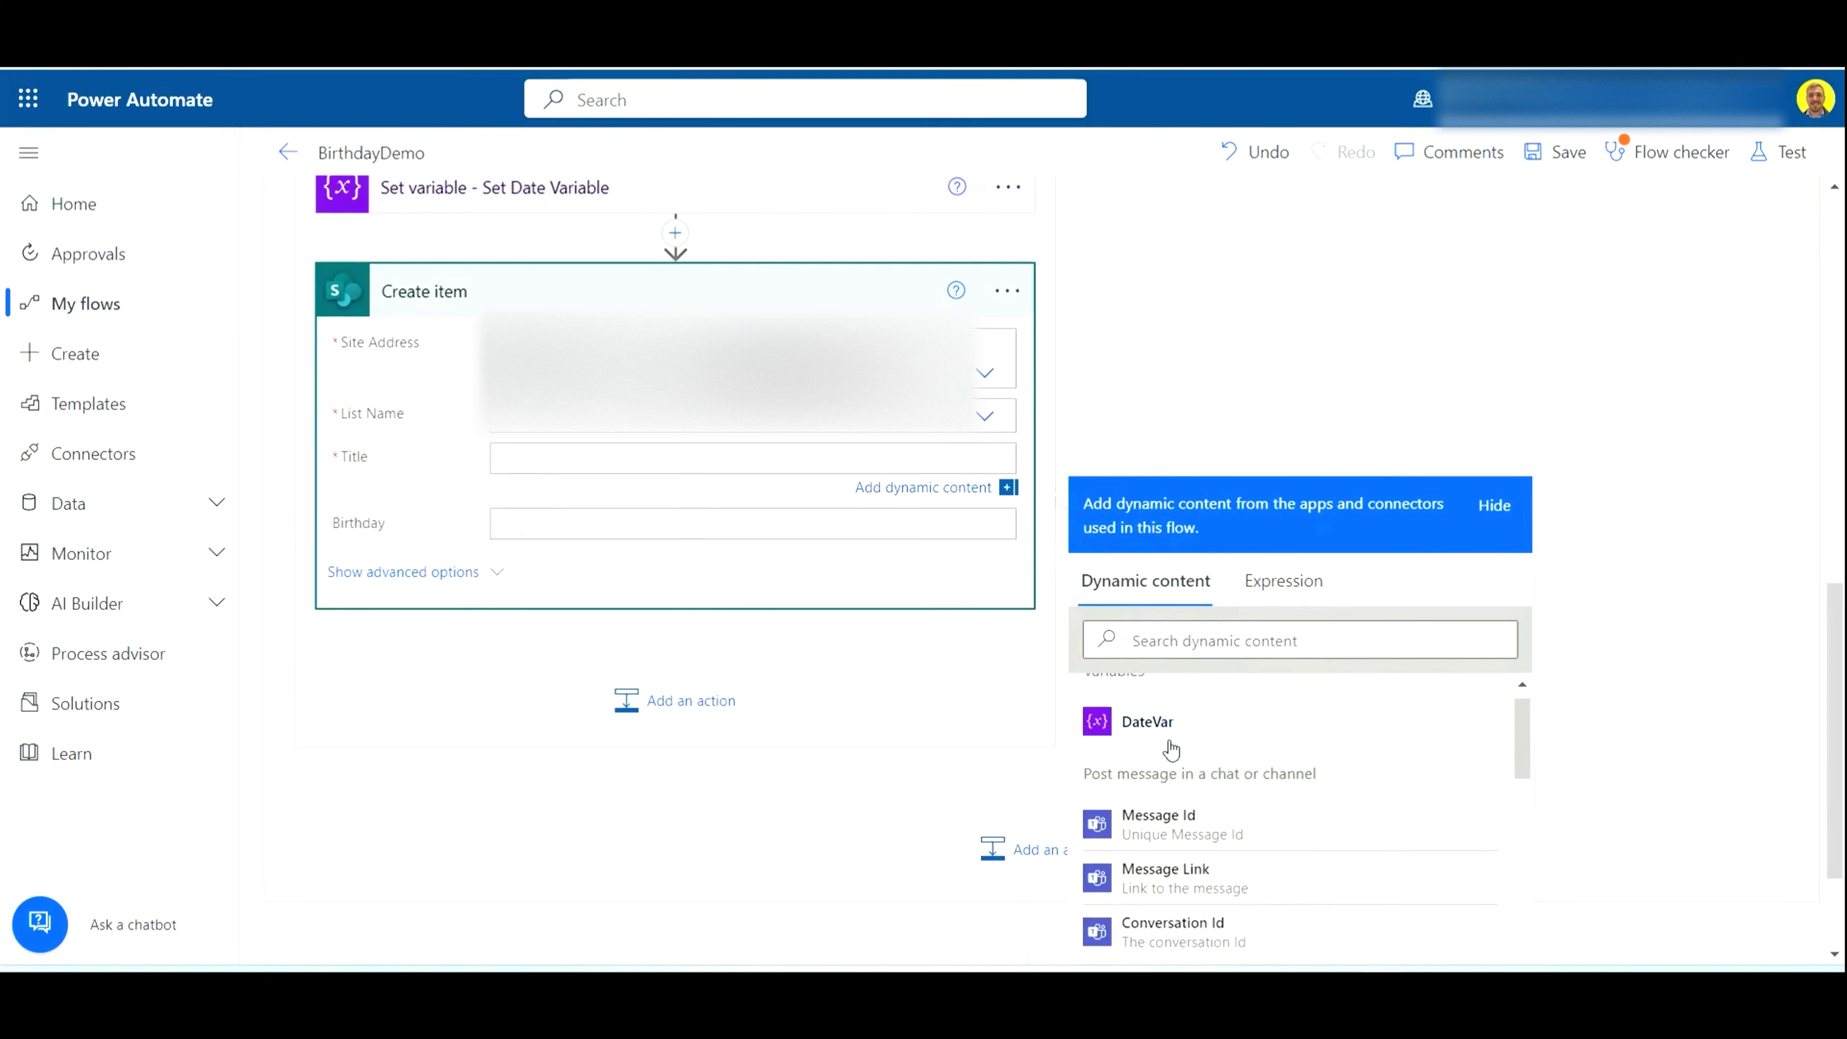
pyautogui.scroll(-3, 1171, 749)
pyautogui.scroll(1, 1134, 771)
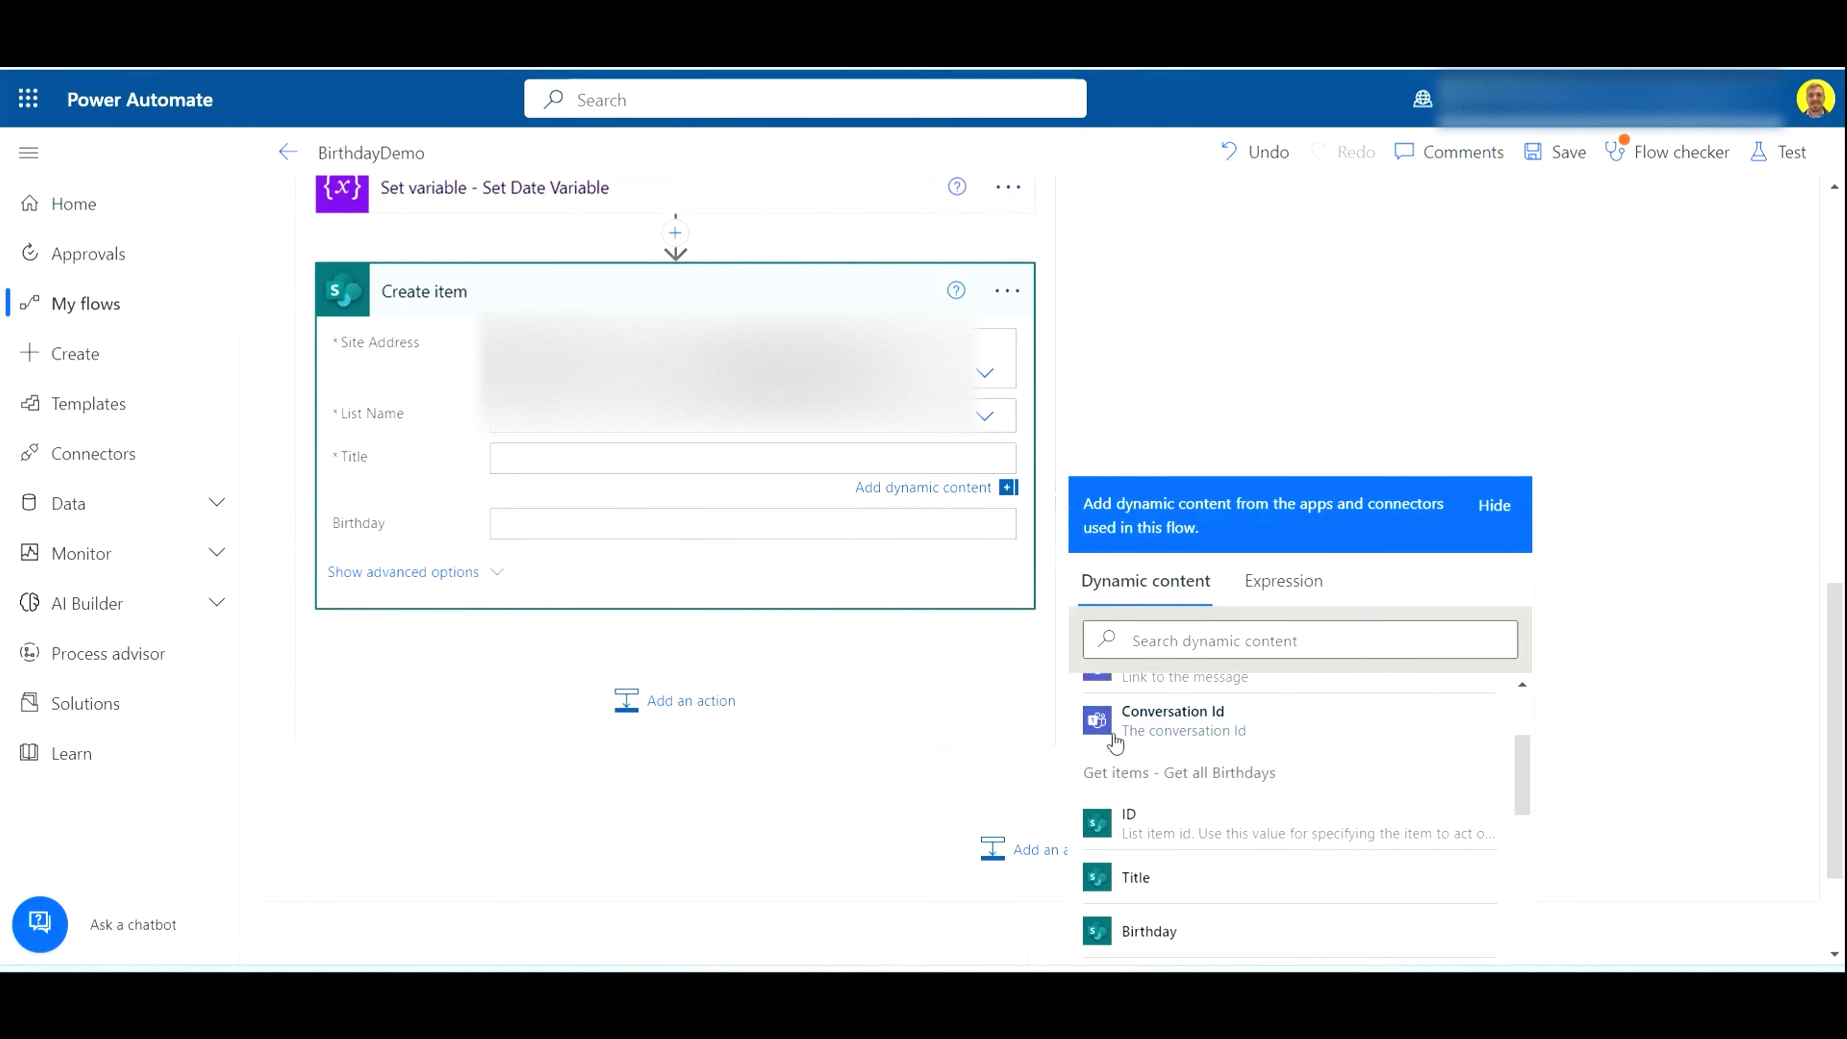
pyautogui.click(1159, 875)
pyautogui.click(537, 527)
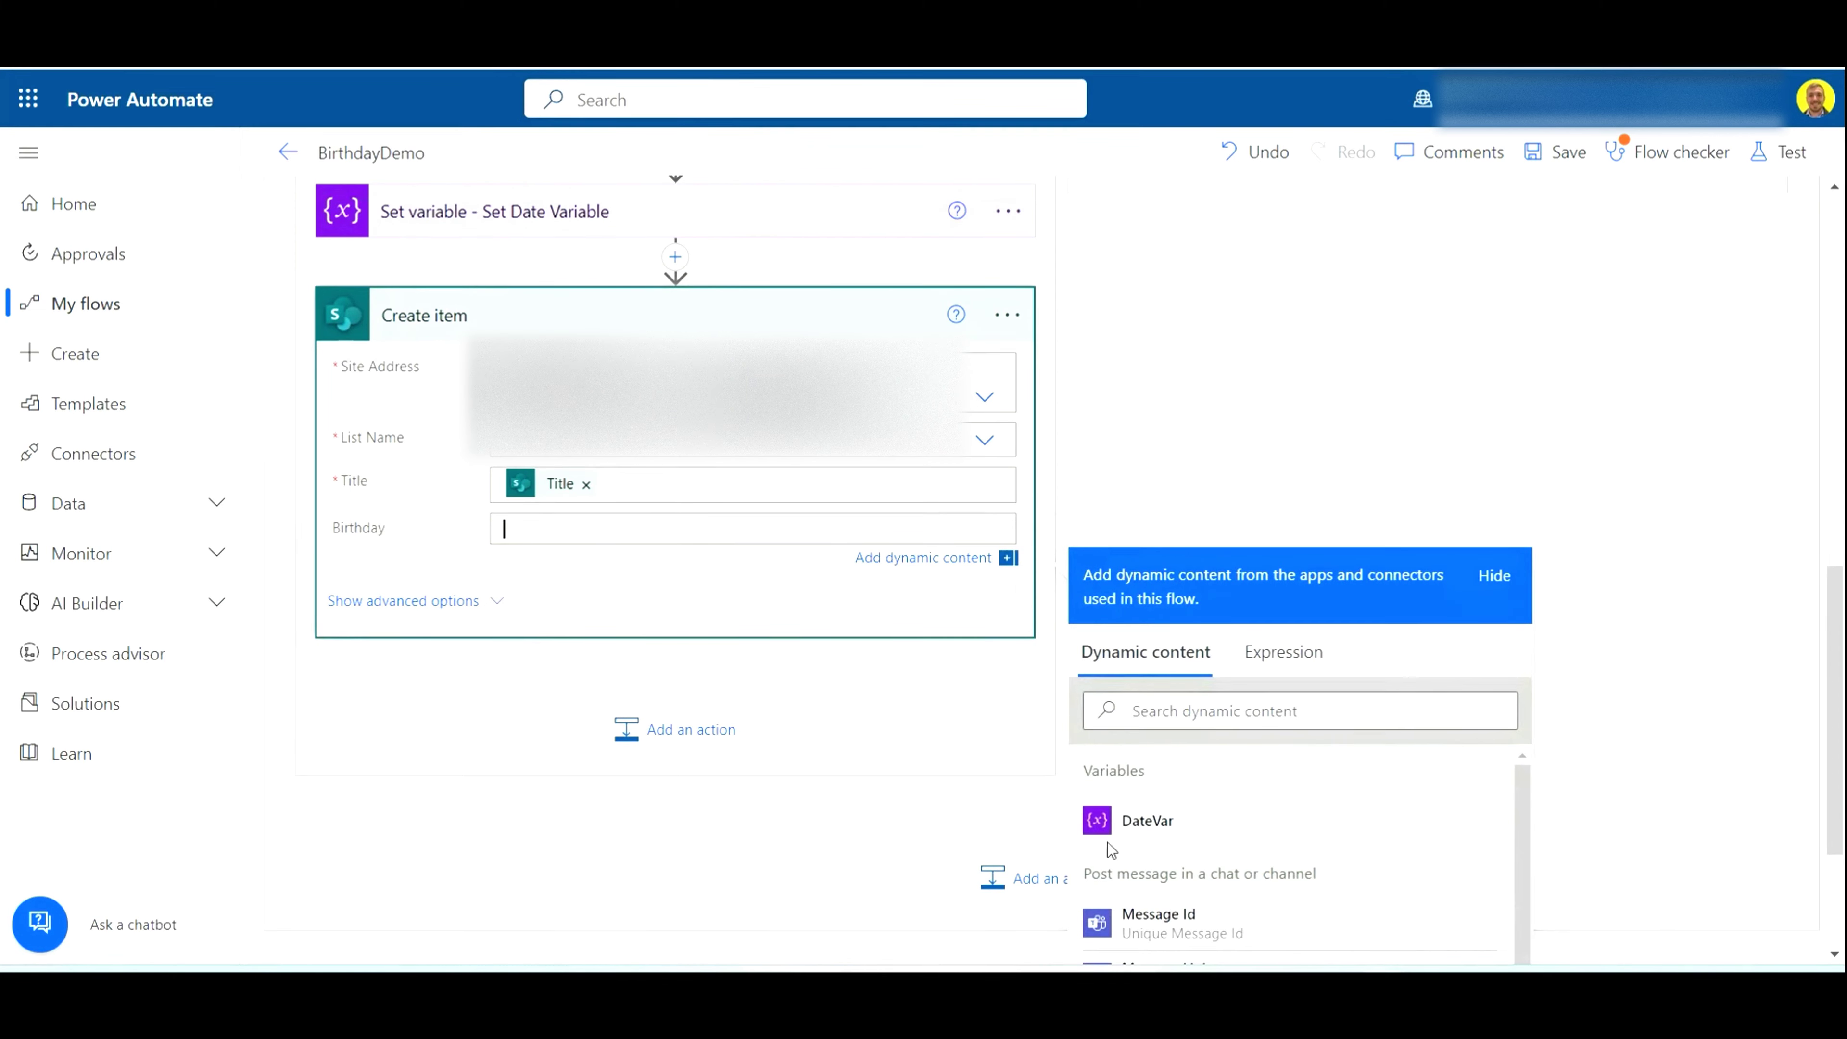
pyautogui.click(1138, 820)
# Step: Save the BirthdayDemo flow and dismiss the flow checker
pyautogui.scroll(3, 630, 582)
pyautogui.scroll(1, 742, 559)
pyautogui.click(1557, 163)
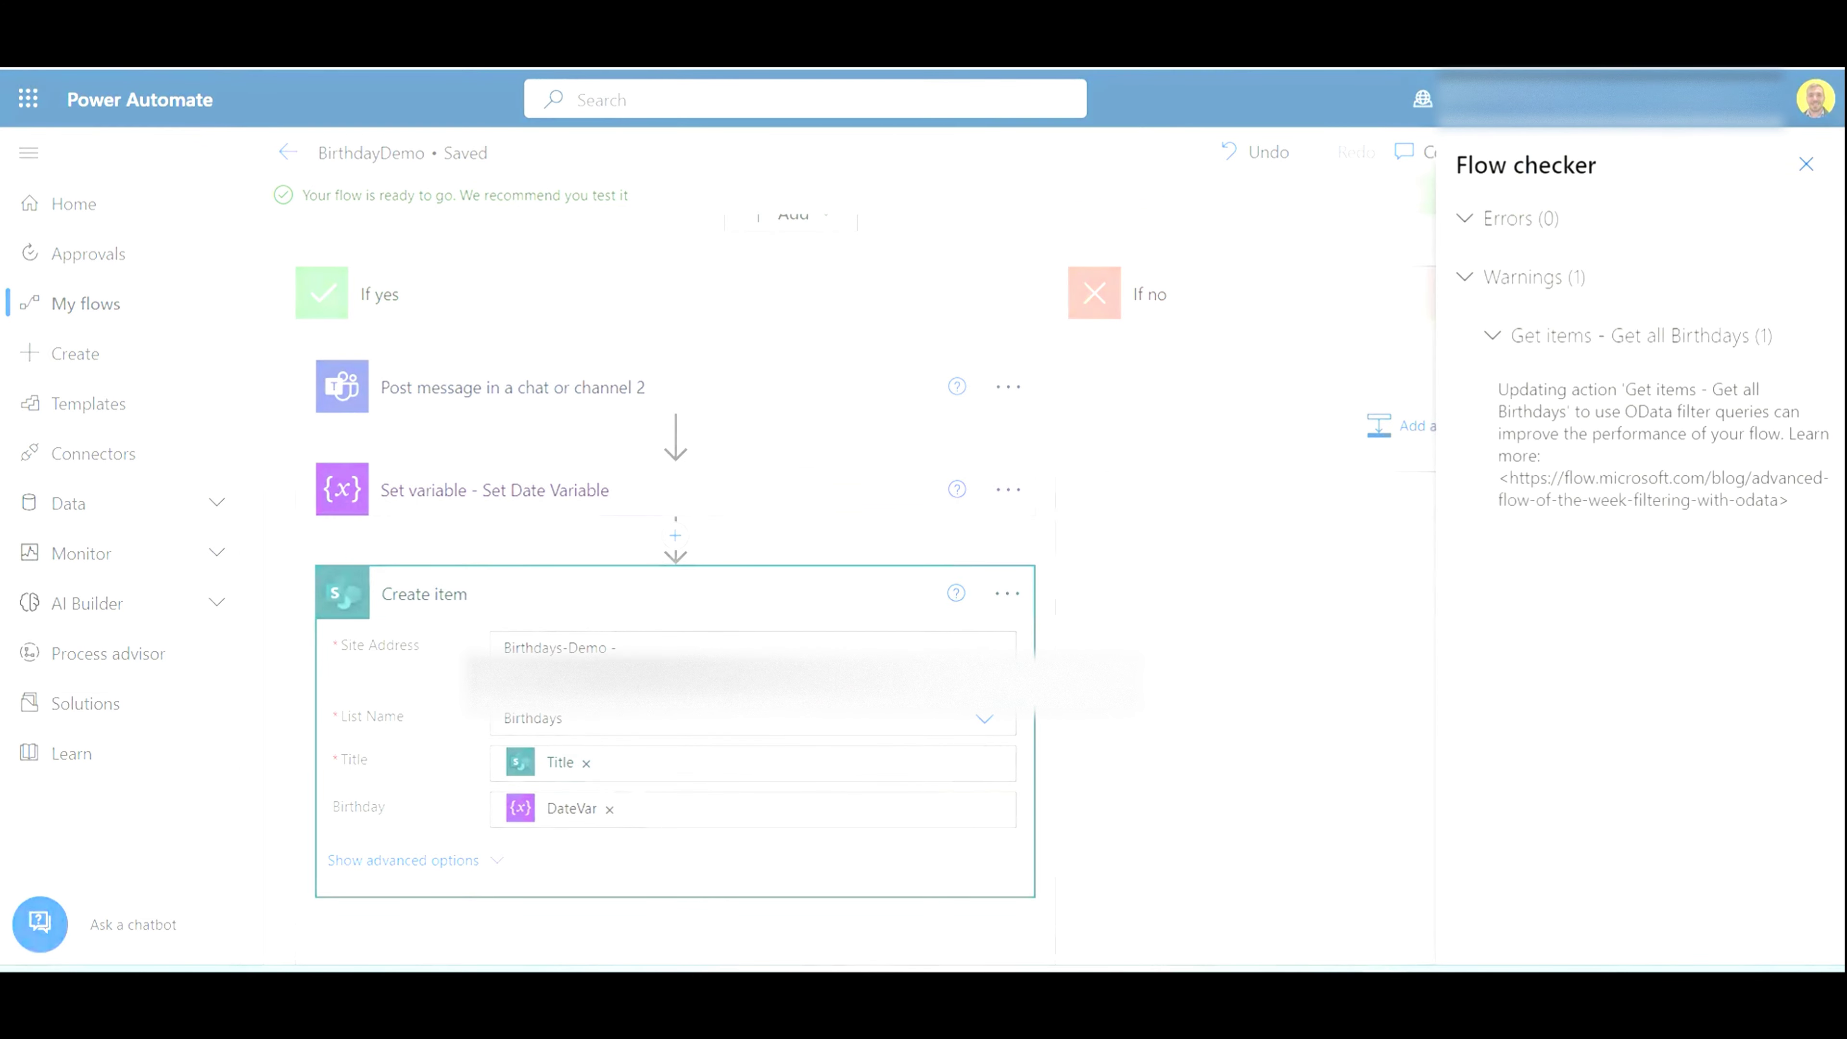
pyautogui.click(1807, 165)
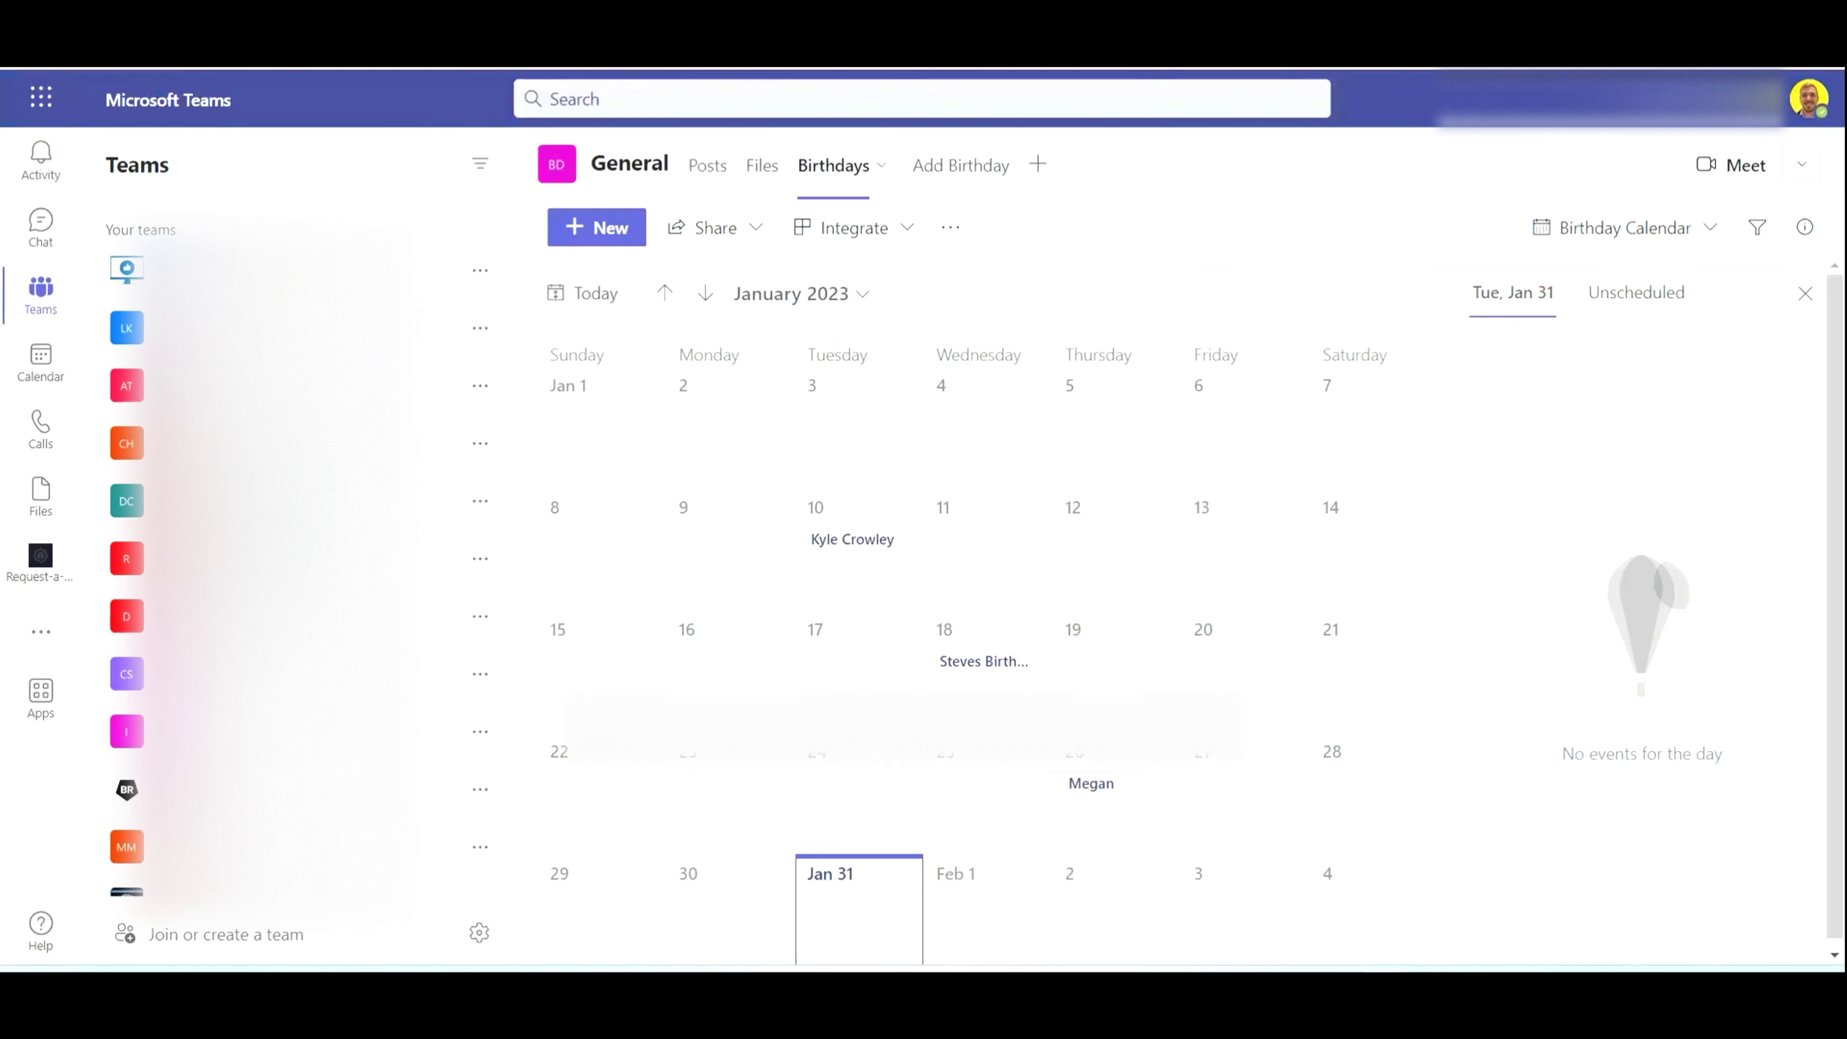
# Step: Switch to the Birthdays list in Microsoft Teams, show All Items, and save a new item named Test 4 dated 2/1/2023
pyautogui.click(1615, 240)
pyautogui.click(1575, 326)
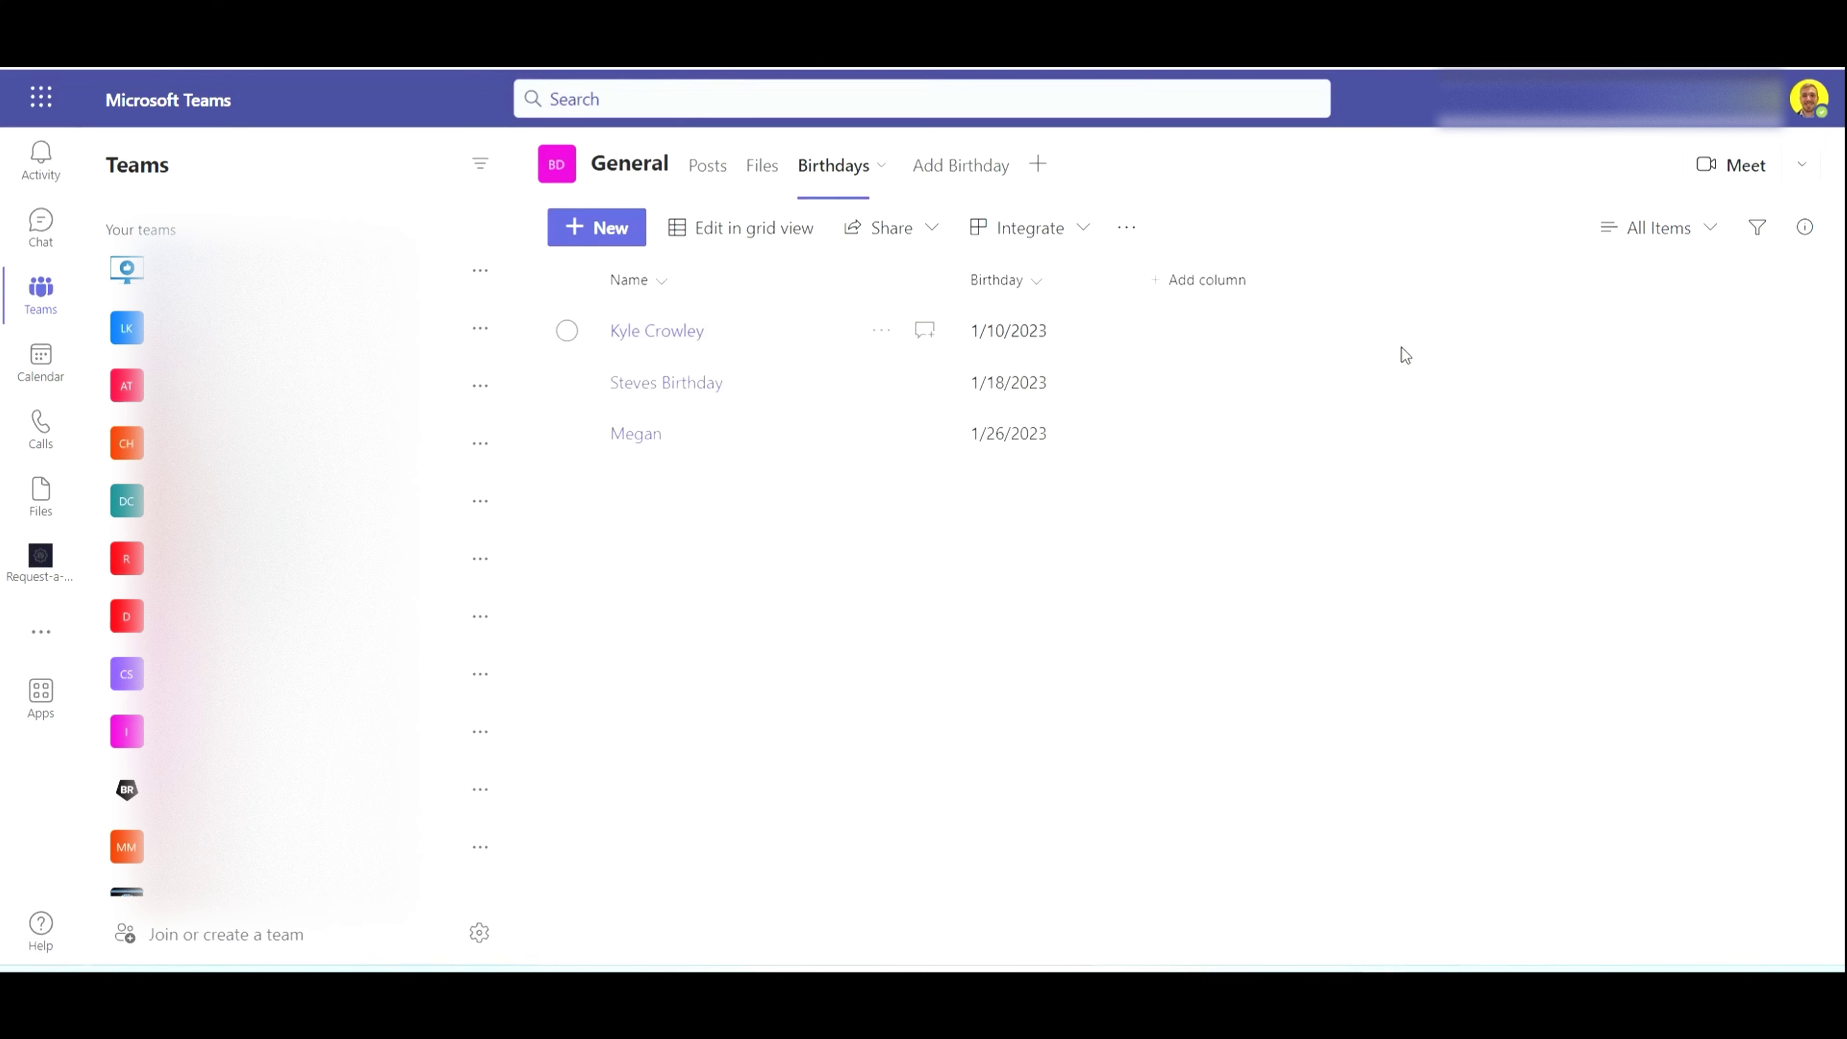
pyautogui.click(586, 238)
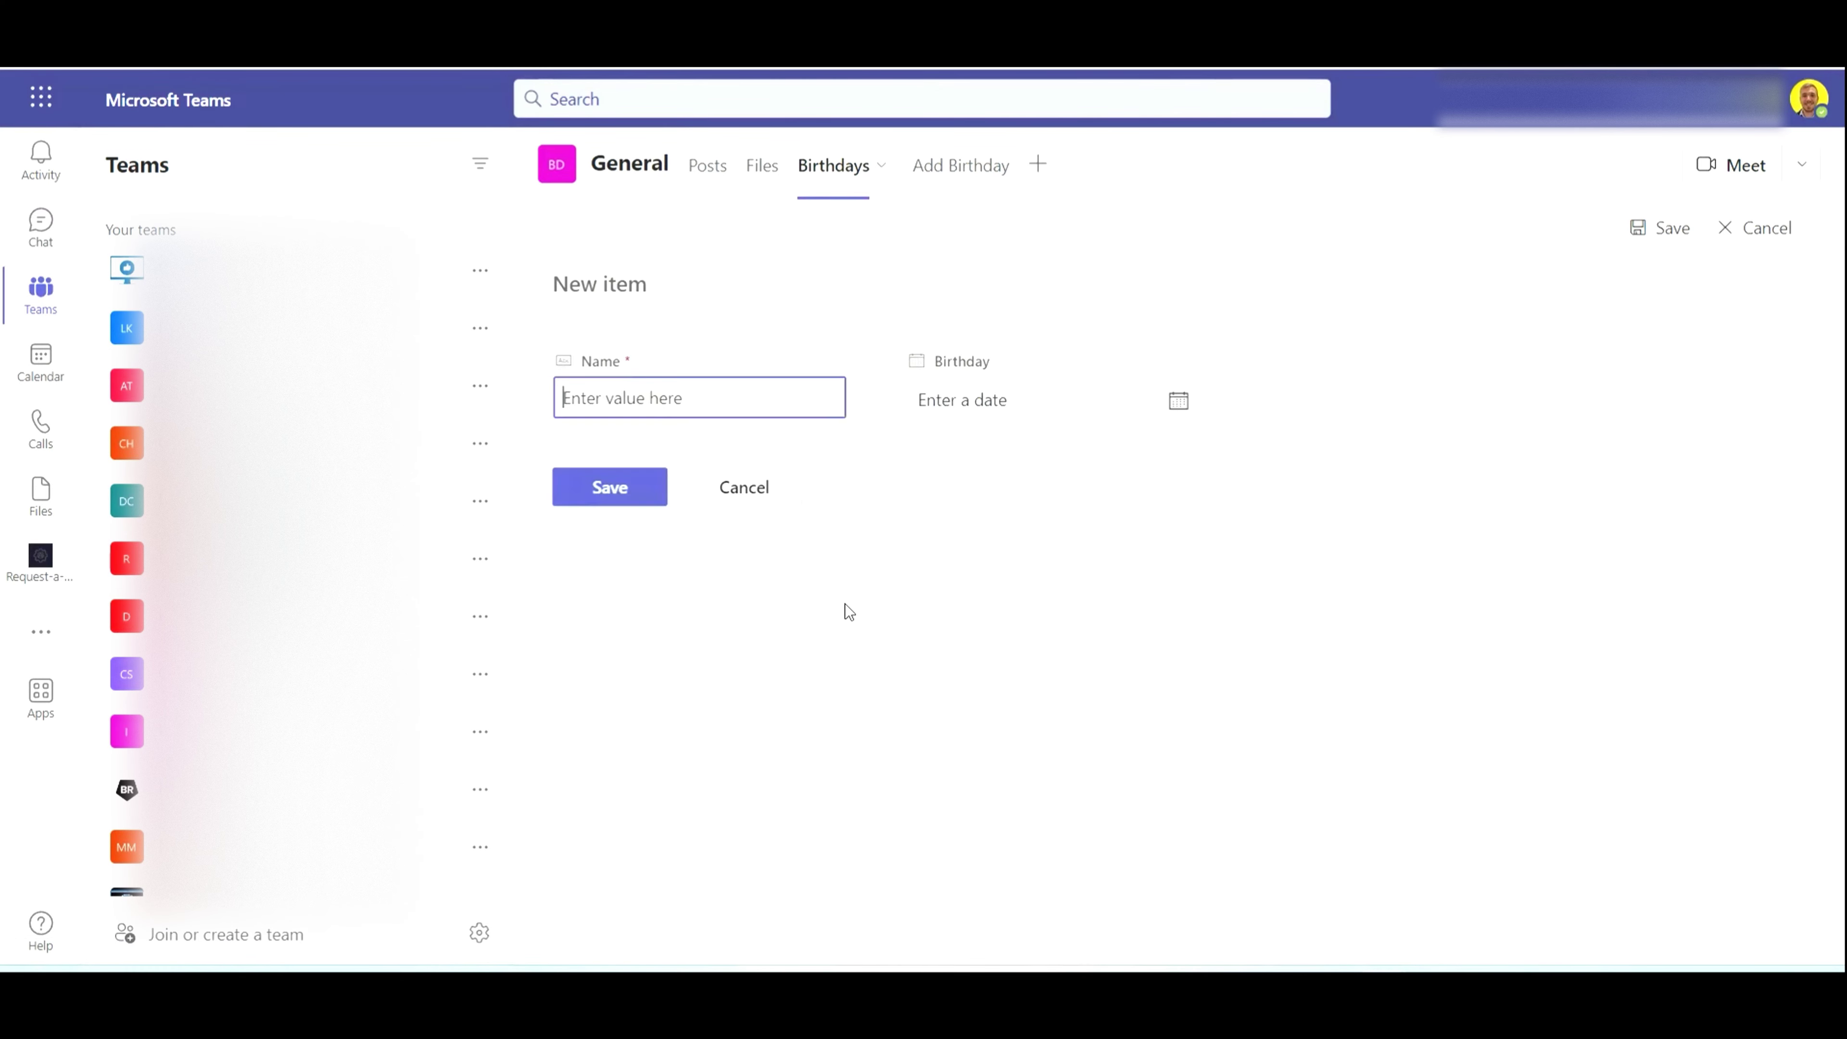
pyautogui.click(958, 402)
pyautogui.click(1179, 402)
pyautogui.click(1038, 612)
pyautogui.click(641, 412)
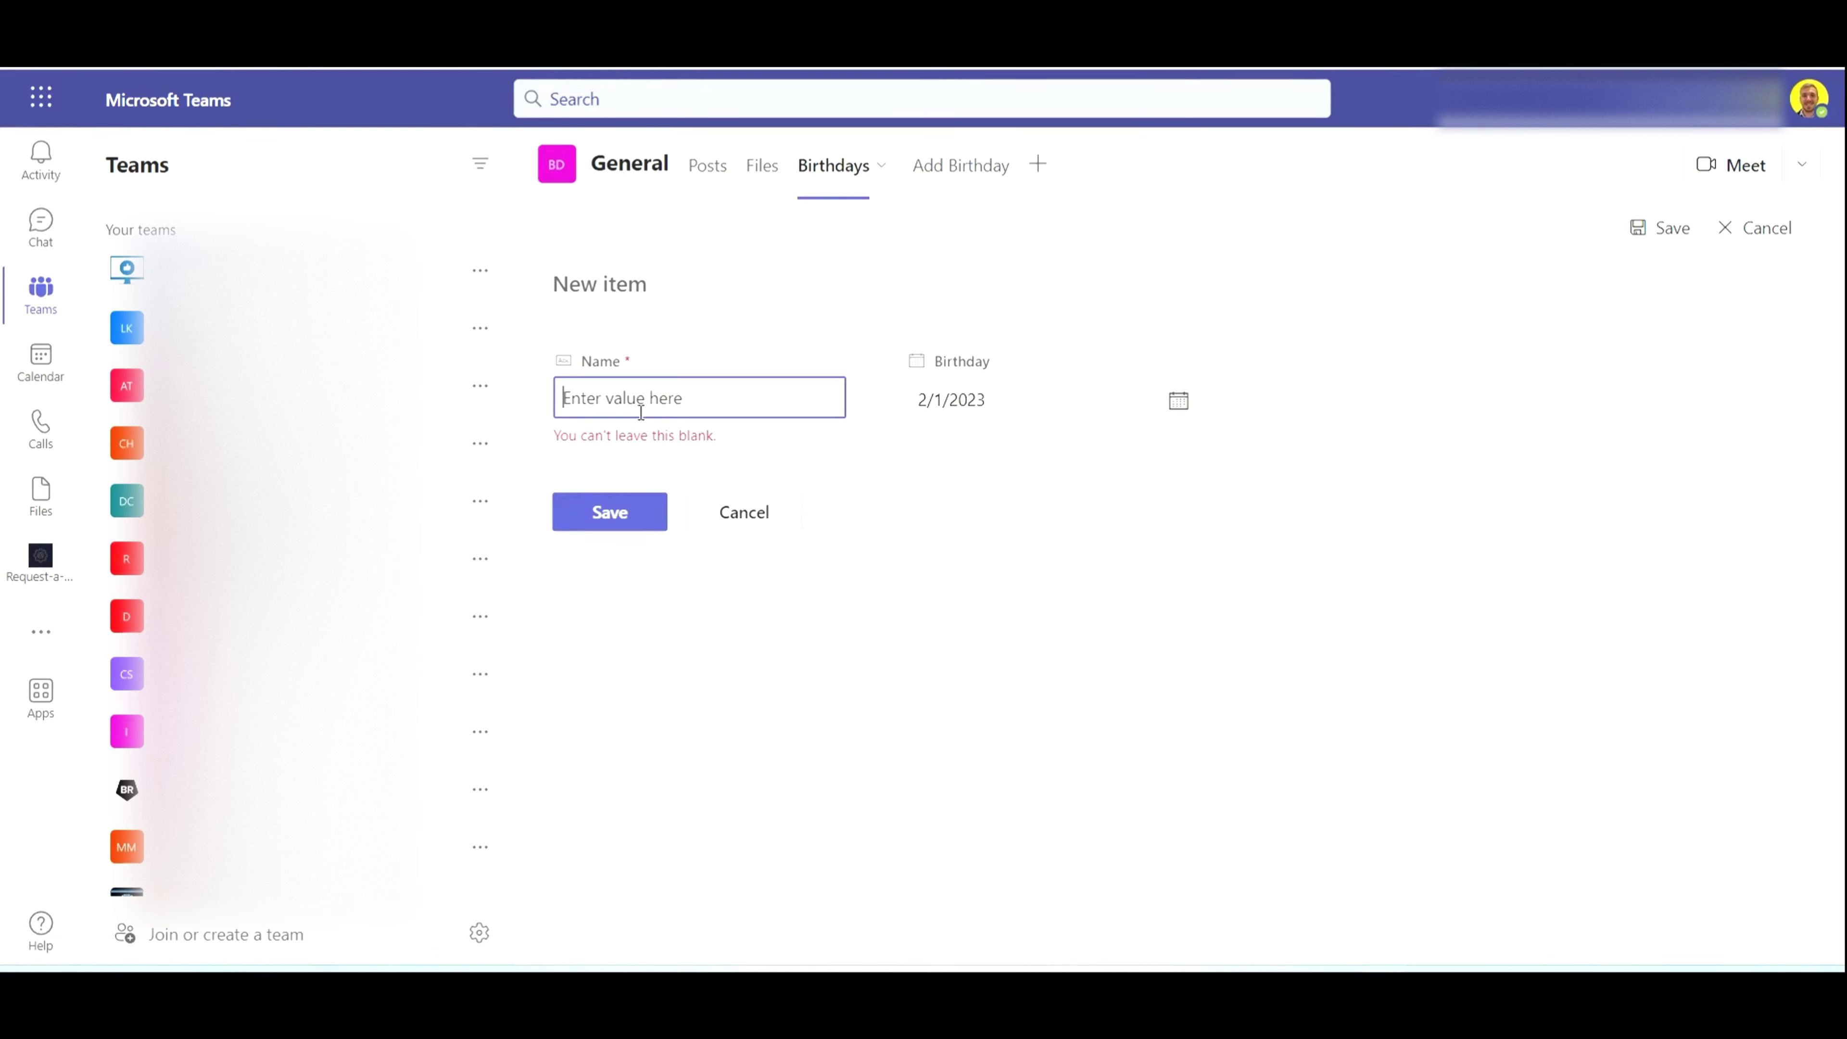
pyautogui.write('Test 4')
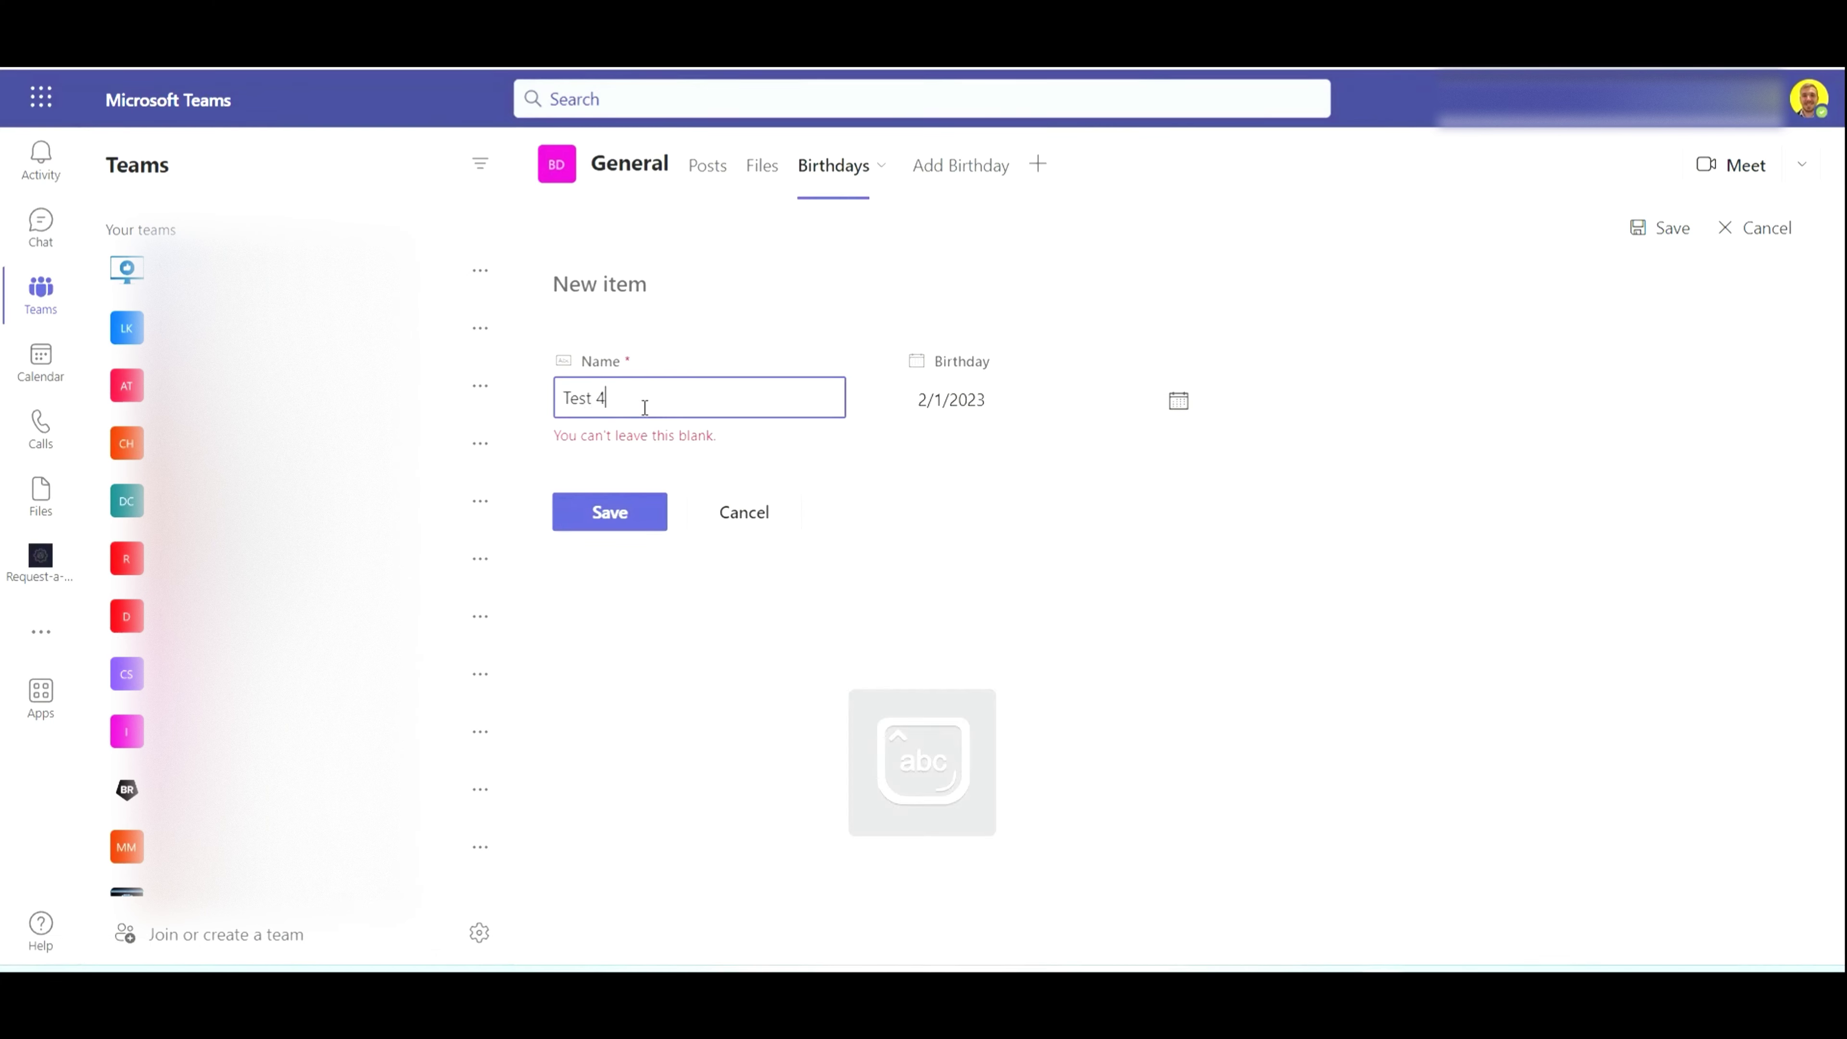
pyautogui.click(638, 503)
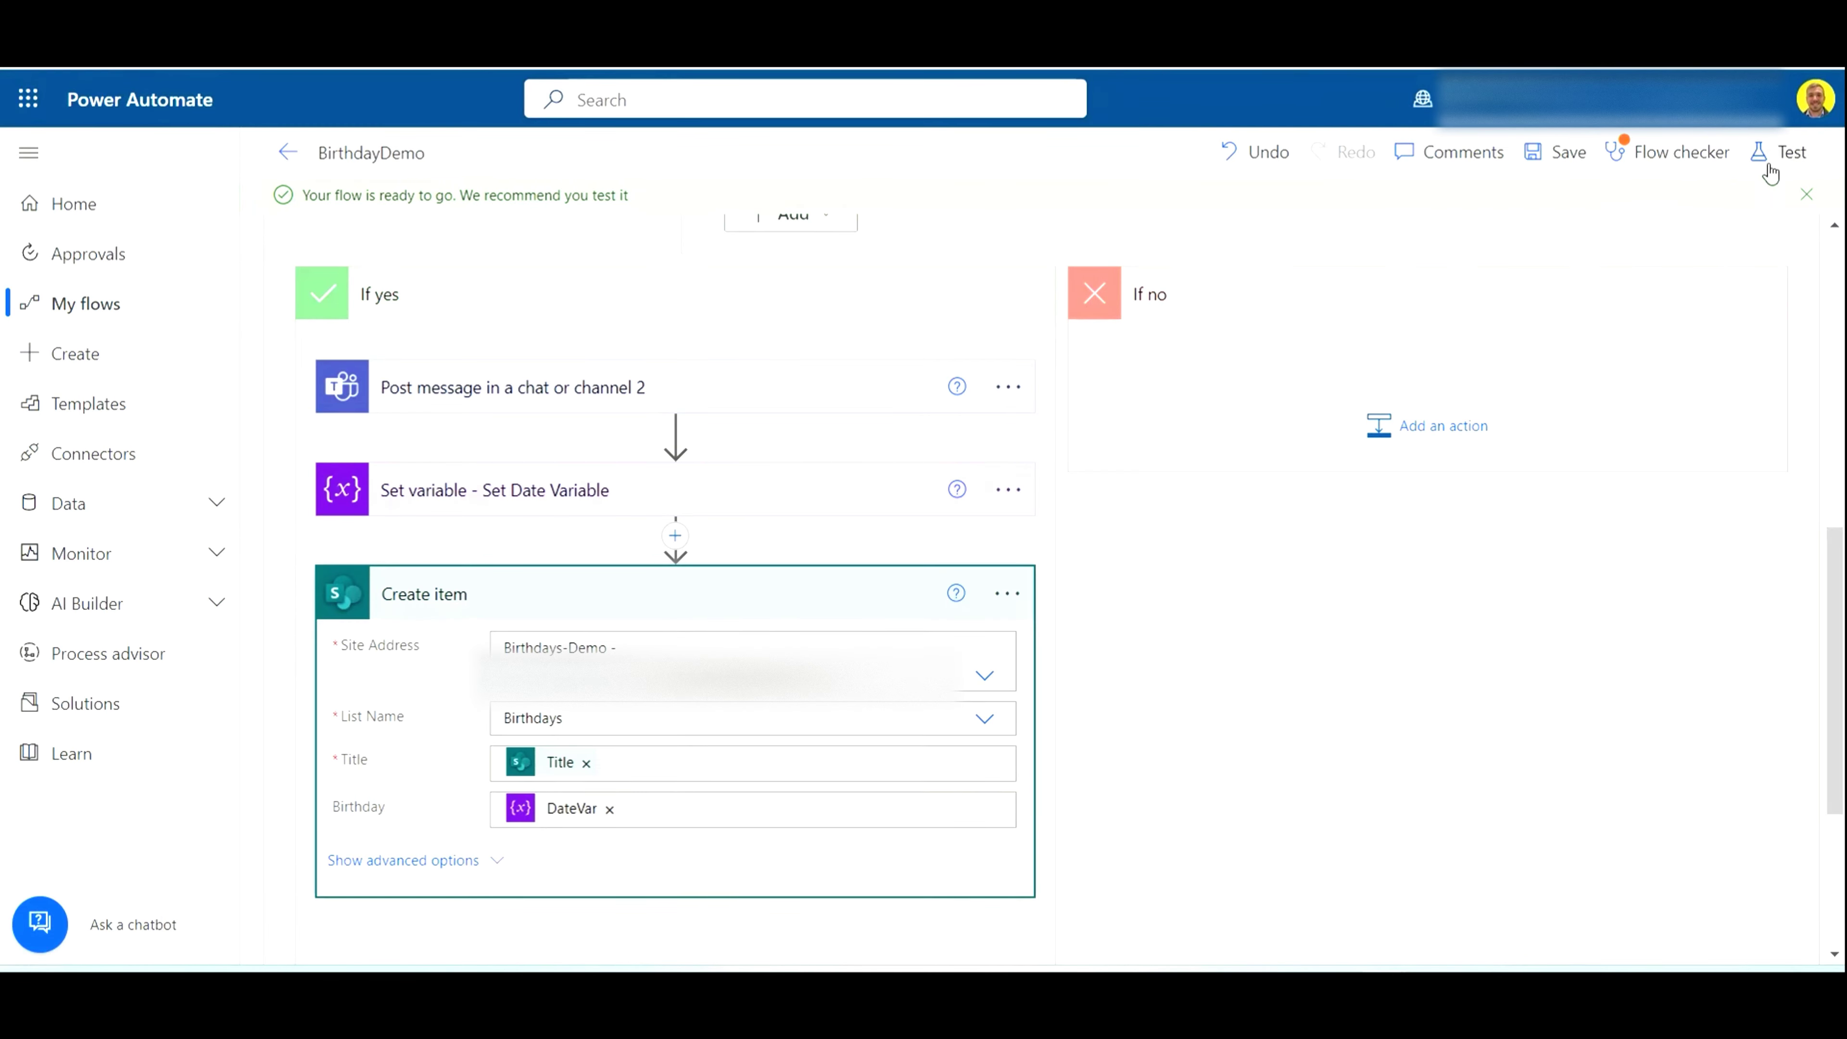
# Step: Switch back to Power Automate and run a manual test of the BirthdayDemo flow
pyautogui.click(1775, 161)
pyautogui.click(1468, 212)
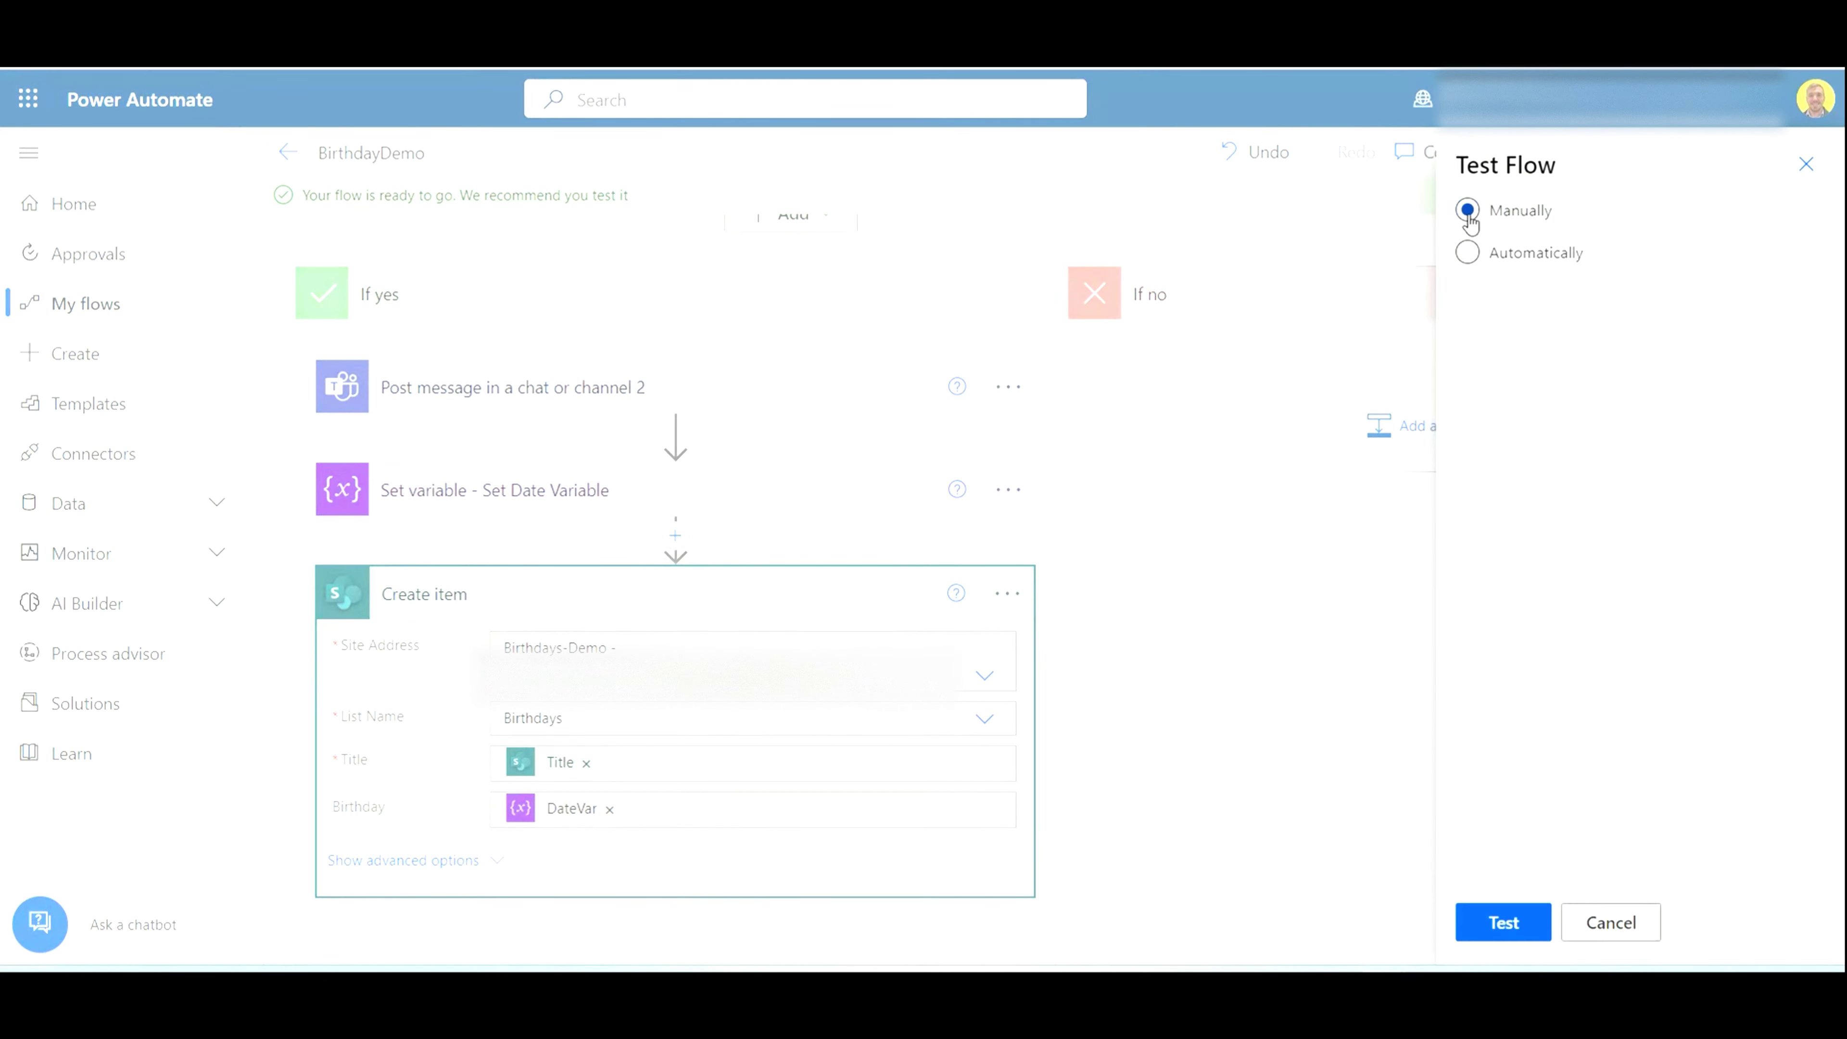
pyautogui.click(1502, 929)
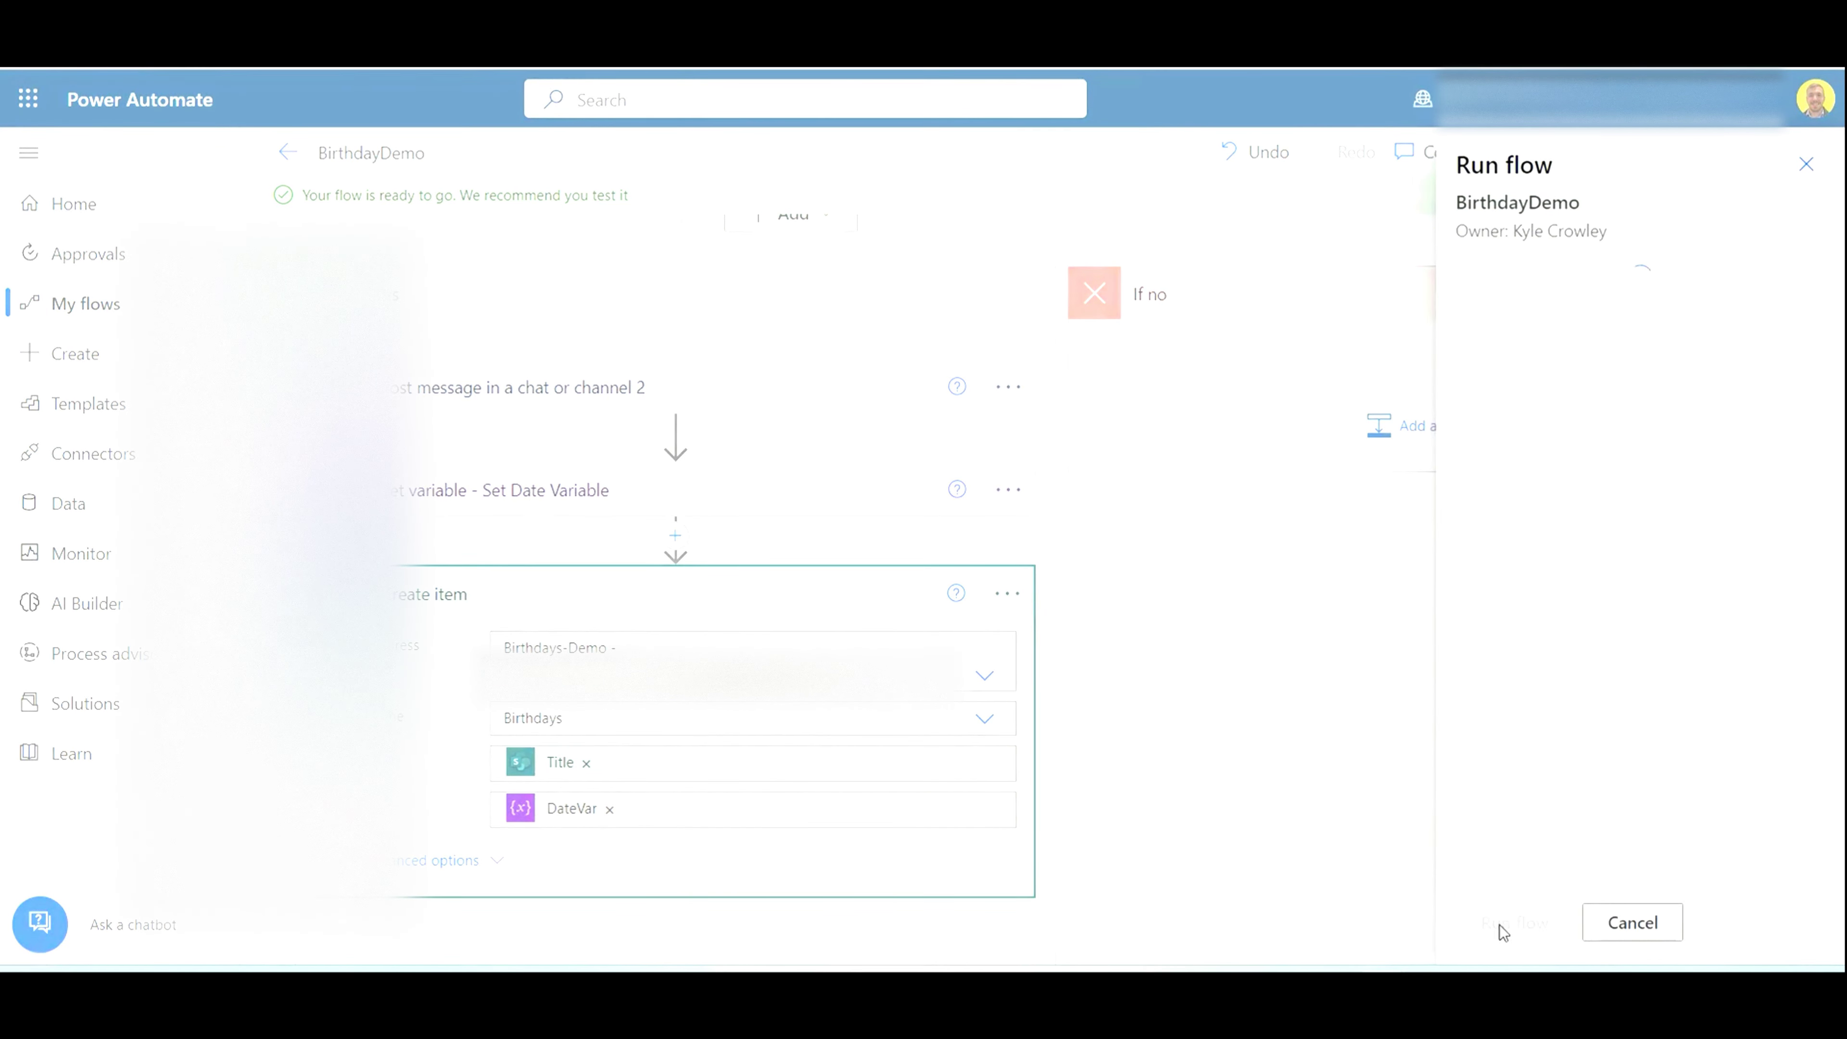
pyautogui.click(1503, 924)
pyautogui.click(1503, 923)
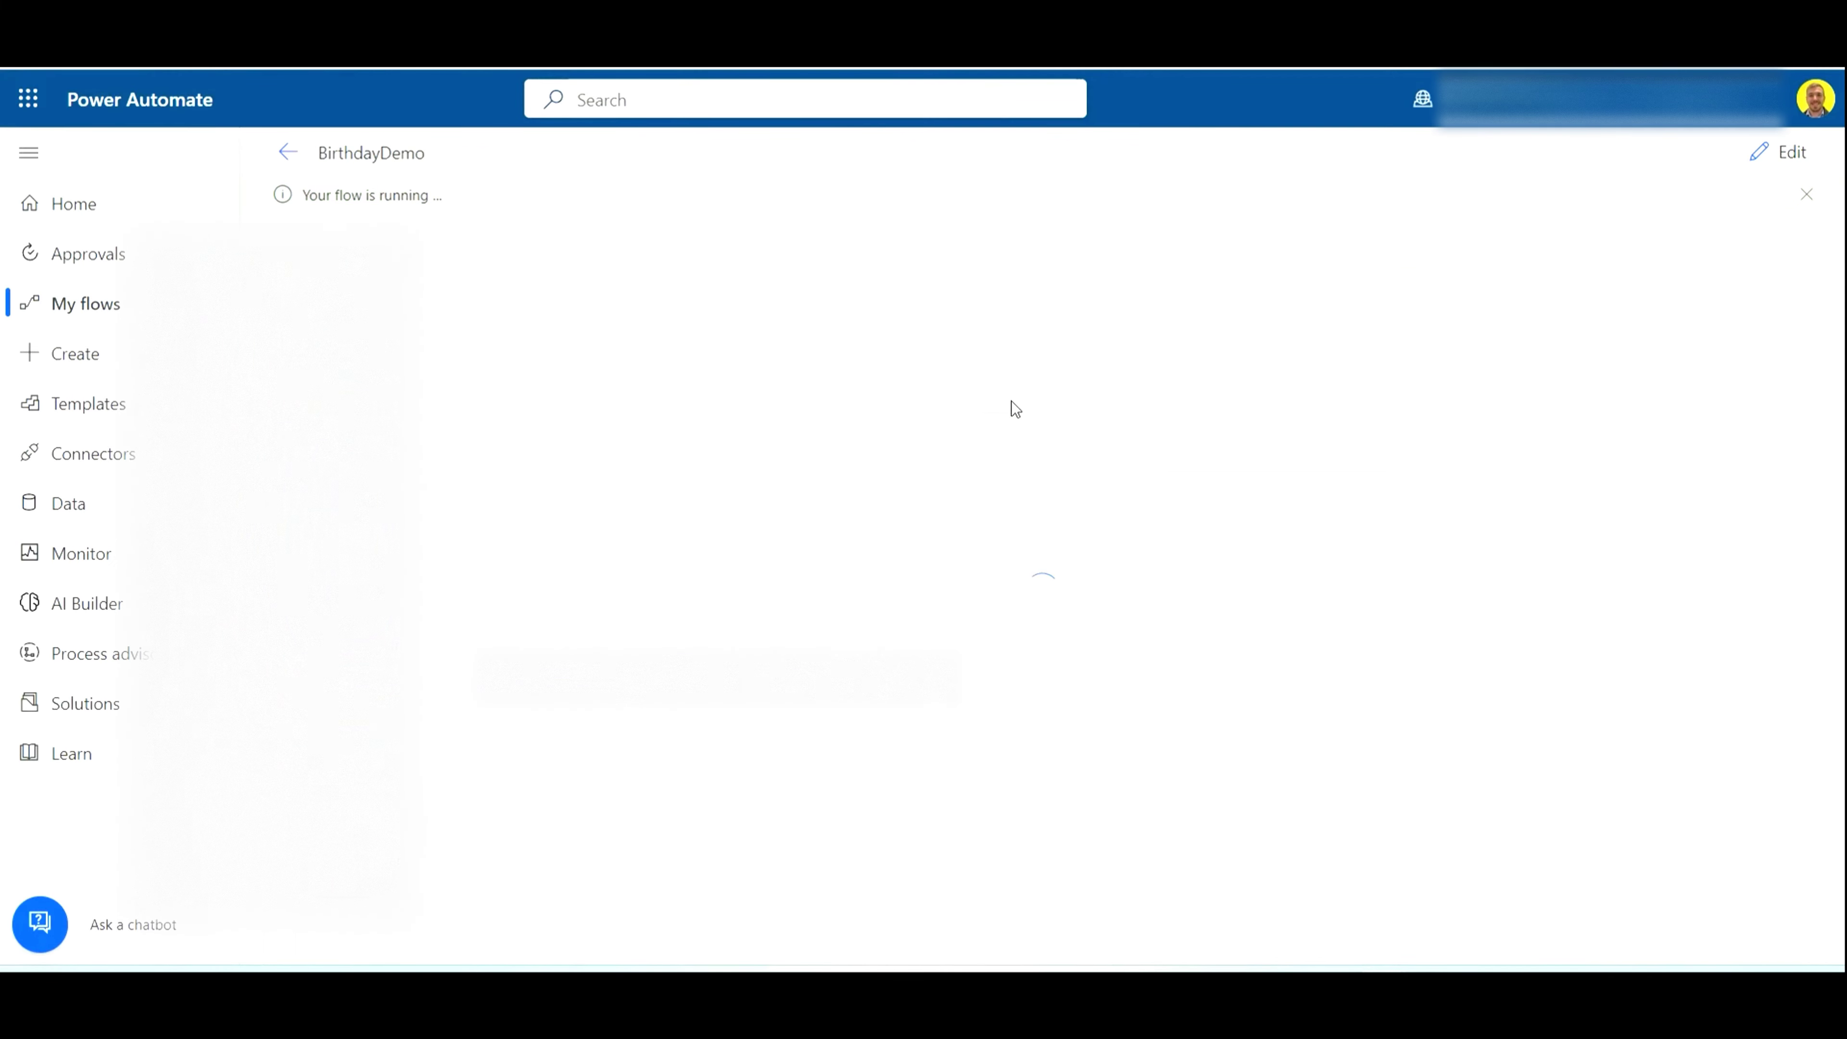